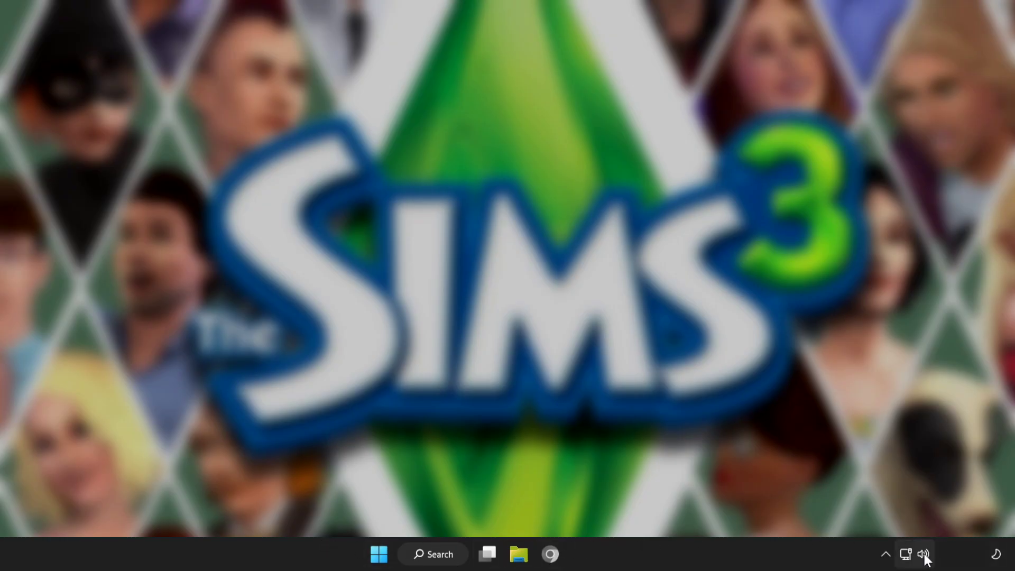
Switch the Quick Settings sound output from CABLE Input to Speakers (High Definition Audio Device).
click(924, 553)
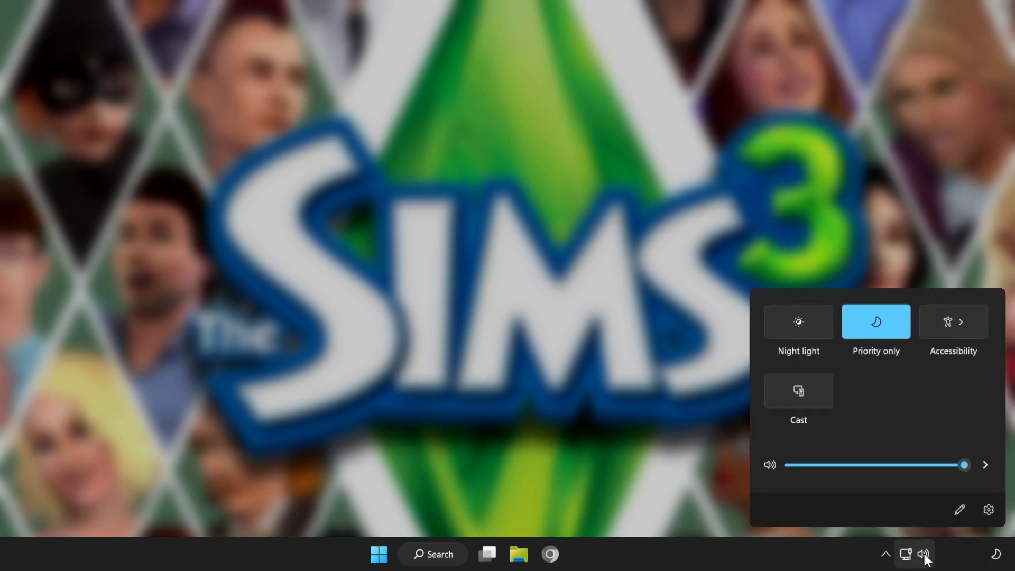
click(984, 465)
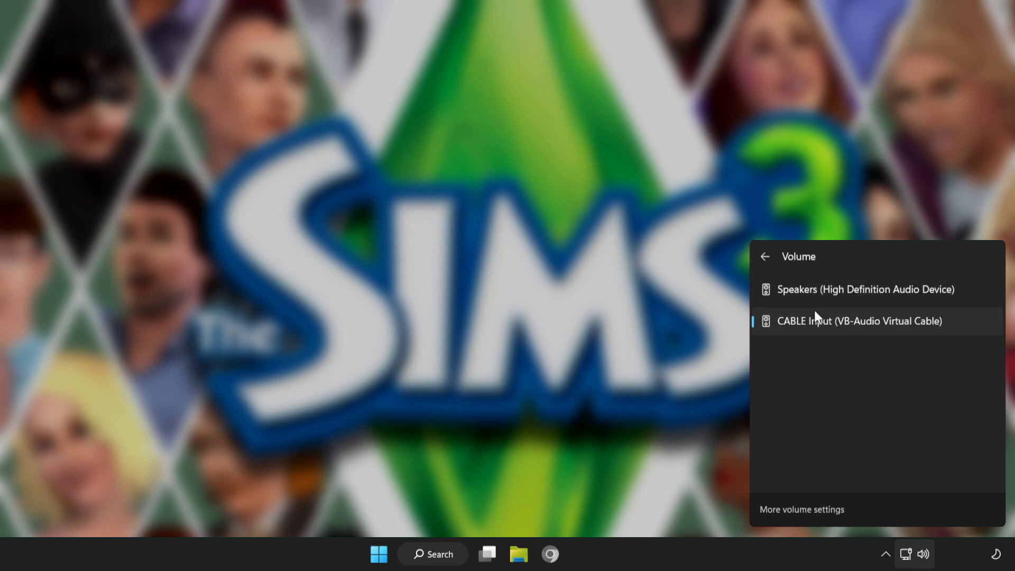
click(840, 294)
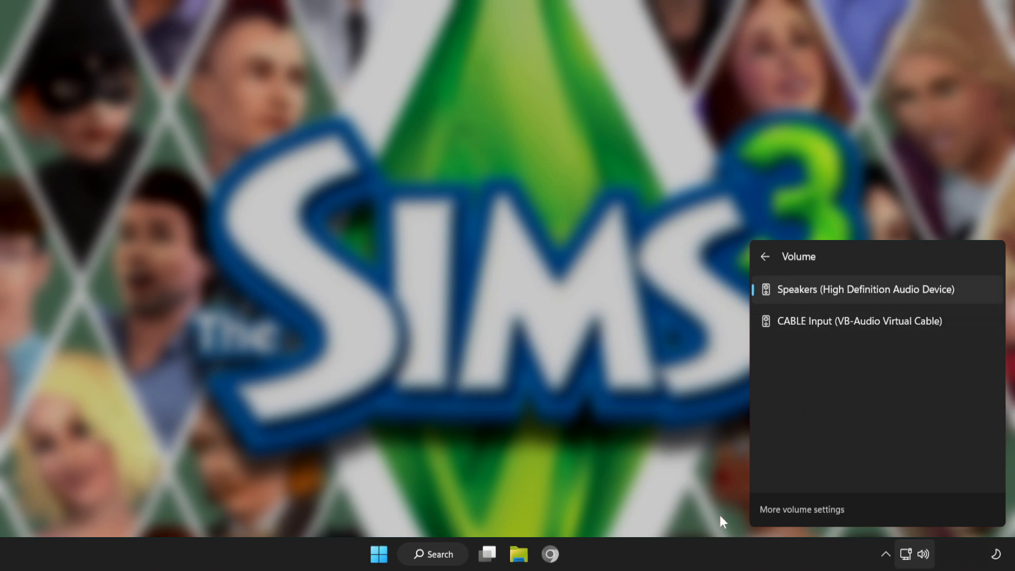
Dismiss the audio device list and restart the PC from the Start menu power options.
click(299, 565)
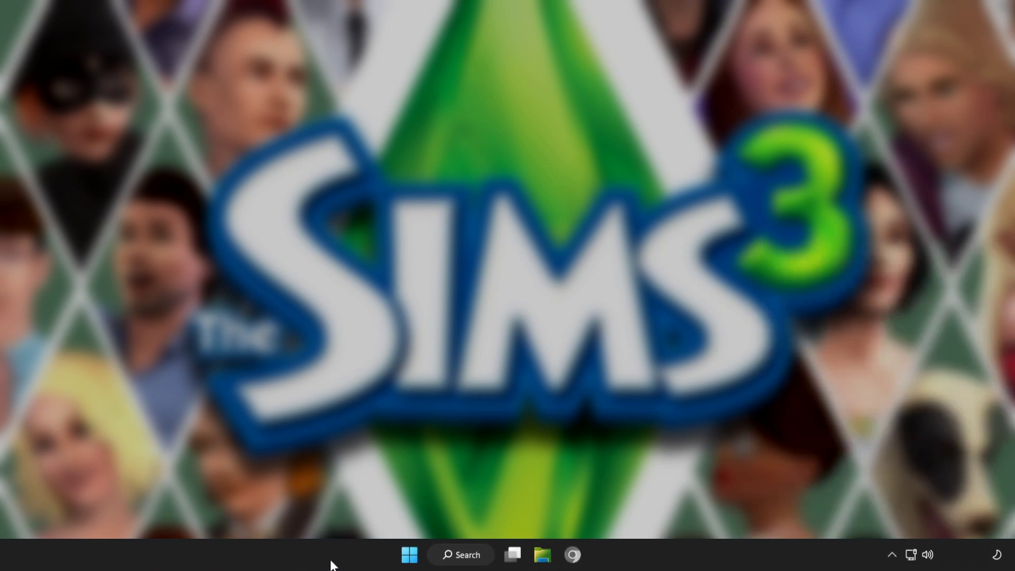
click(428, 555)
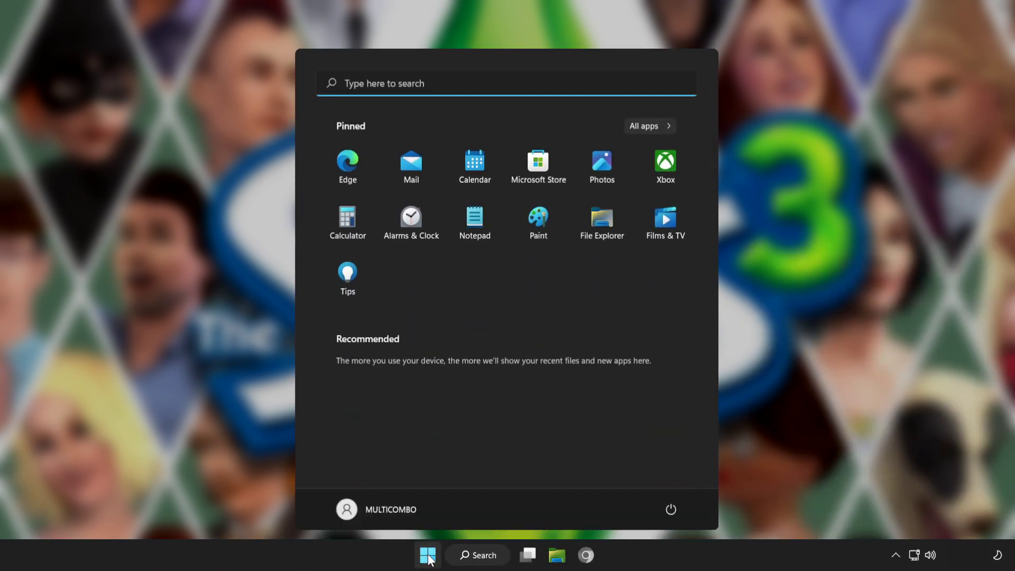
click(674, 509)
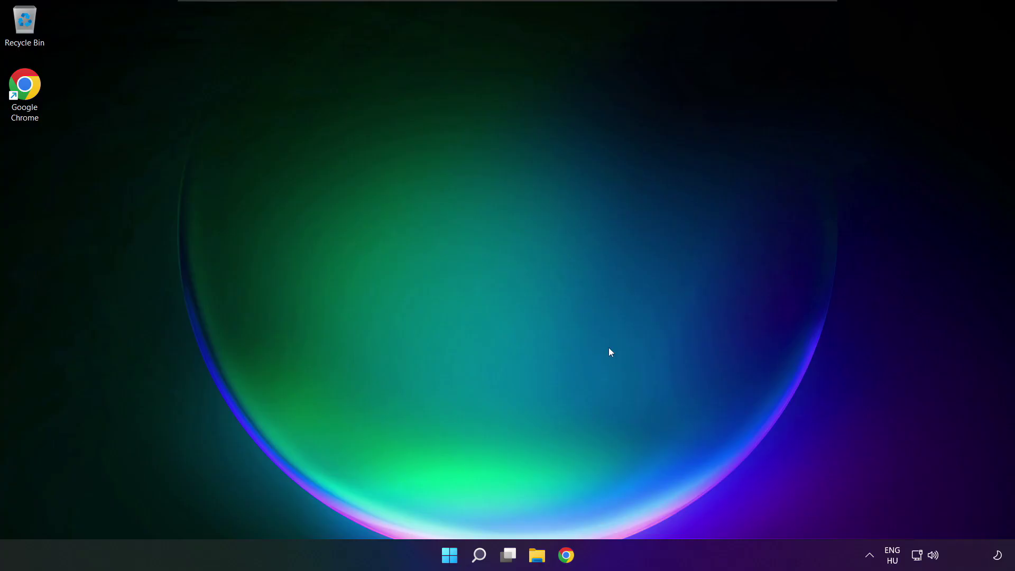
Open the System > Sound settings page from the Quick Settings audio controls.
click(934, 556)
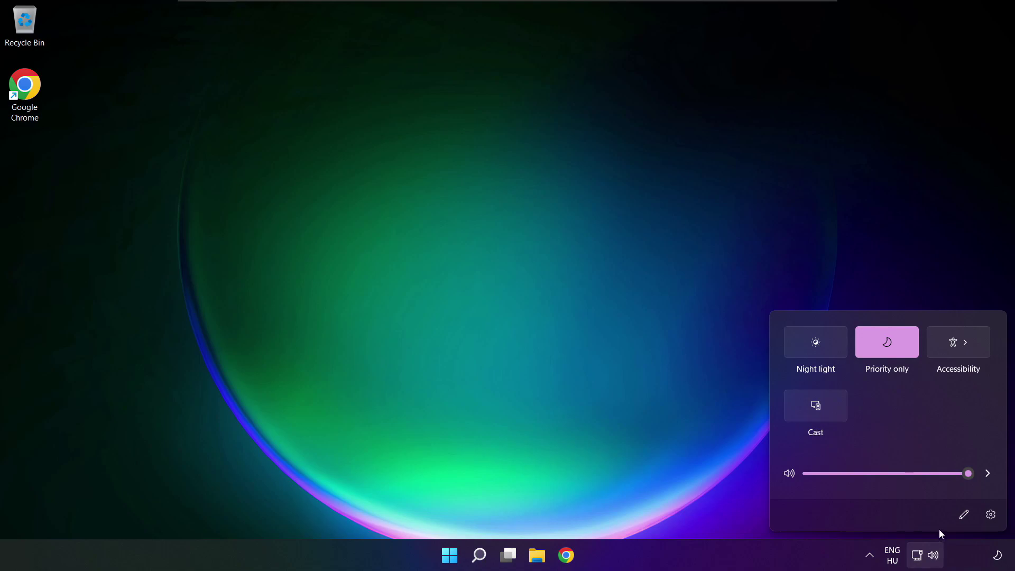
click(988, 474)
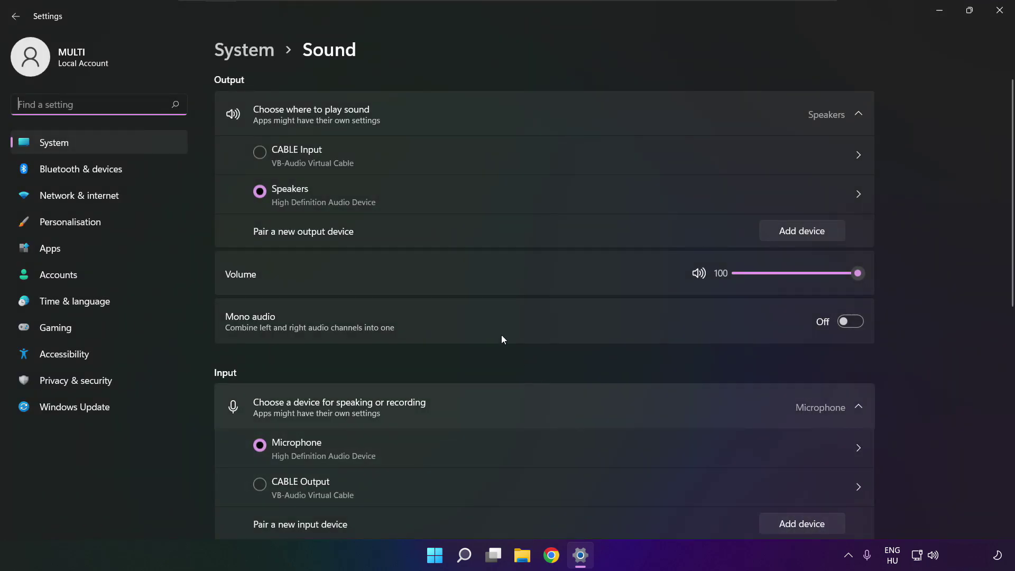
click(260, 192)
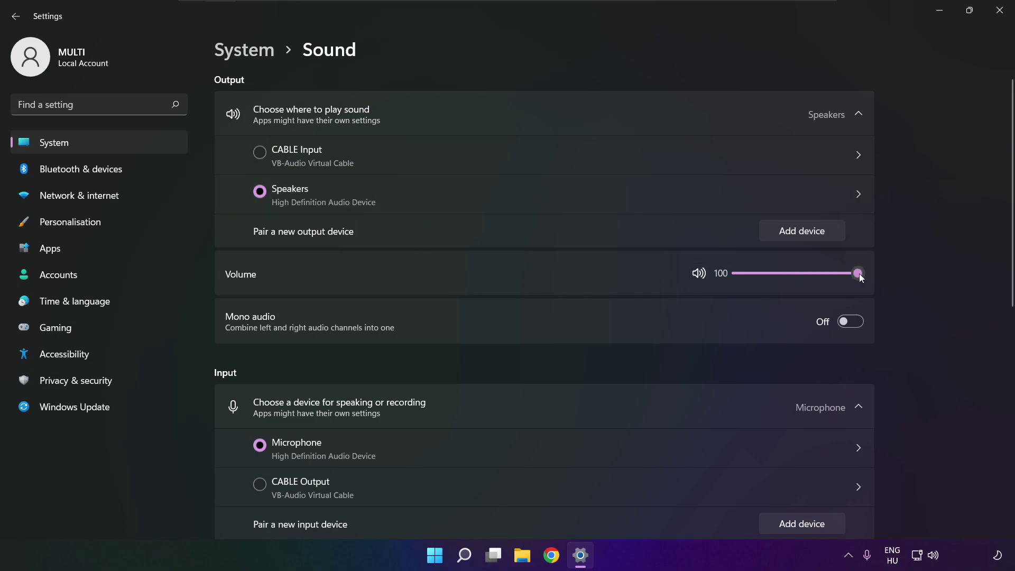
Leave the Speakers volume at 100 and scroll down to the Advanced section.
mouse_move(859, 274)
mouse_down()
mouse_move(783, 273)
mouse_move(877, 273)
mouse_up()
scroll(1010, 348, down, 3)
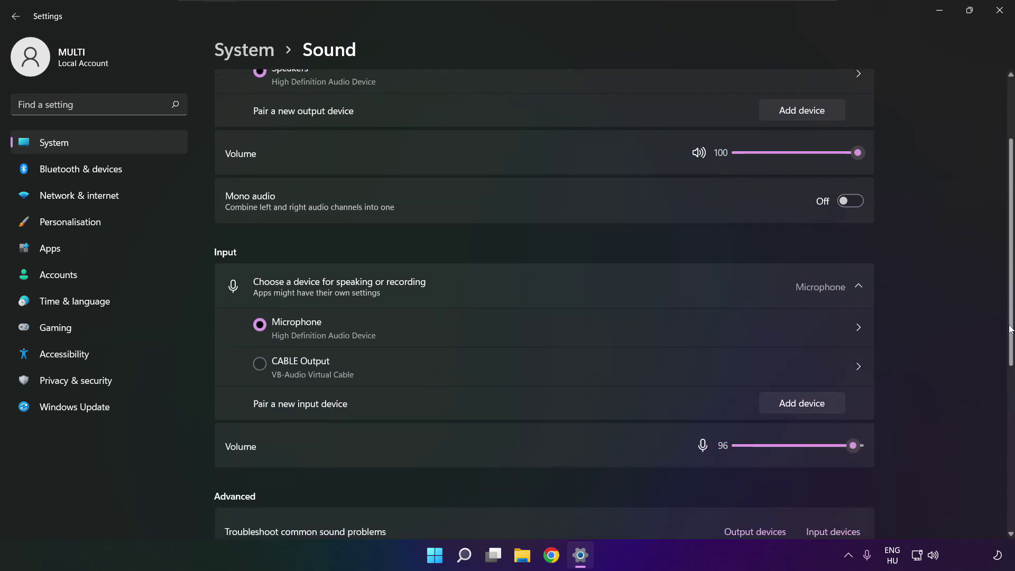
drag(1011, 347, 1009, 444)
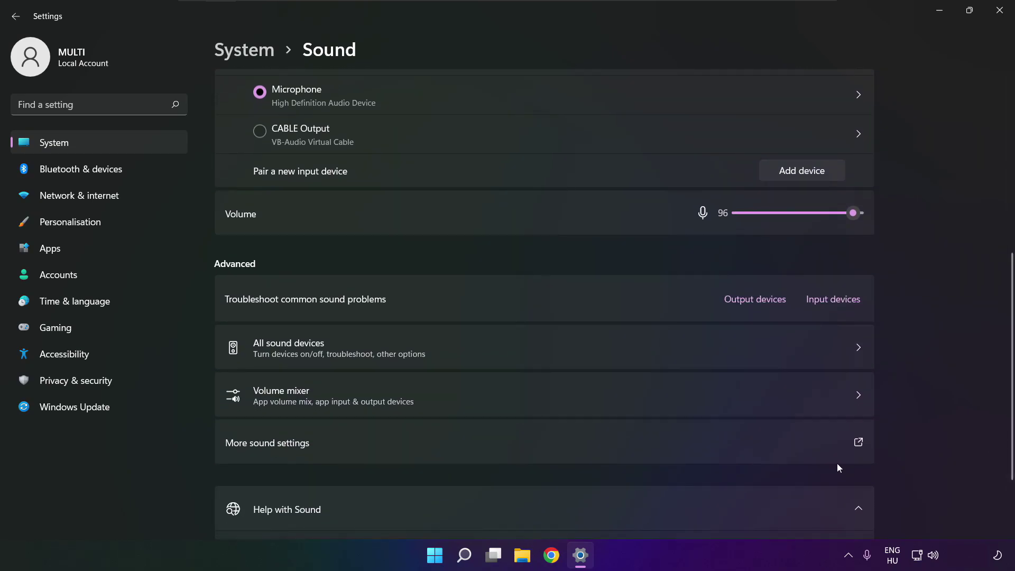
In the classic Sound window, disable the CABLE Input playback device and bring up Speakers options.
click(418, 445)
click(436, 242)
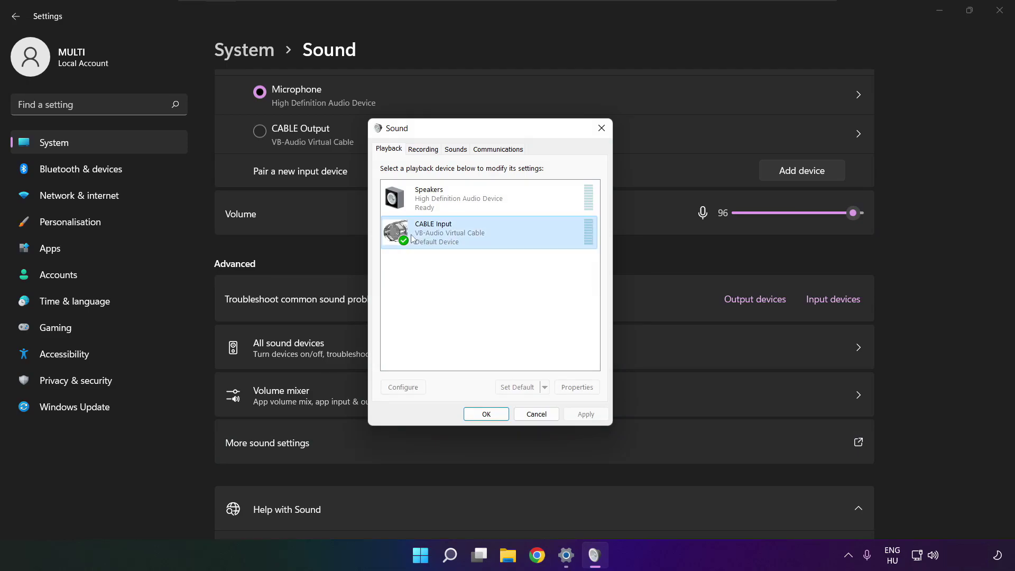
right_click(537, 232)
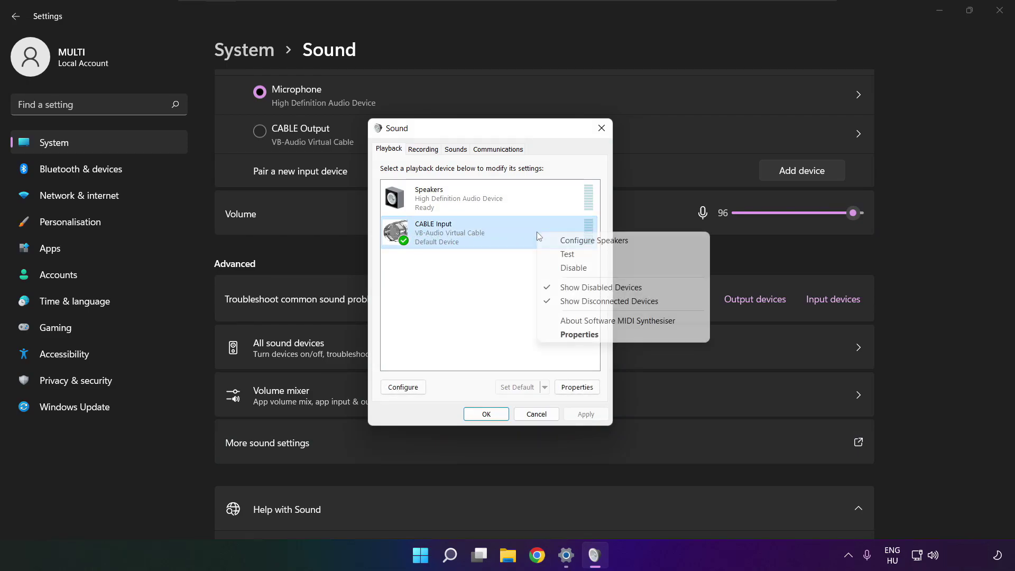
click(589, 272)
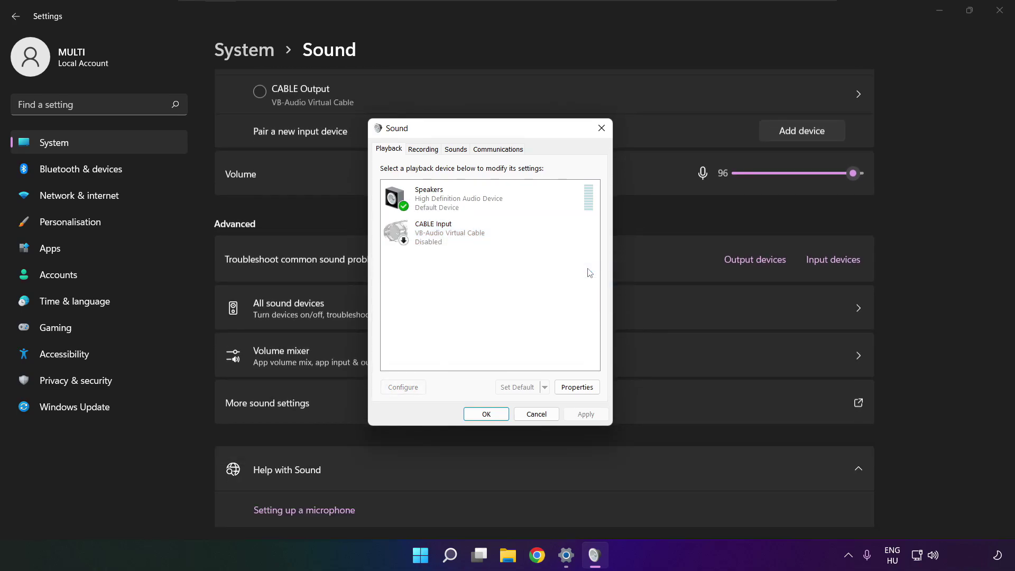
click(477, 211)
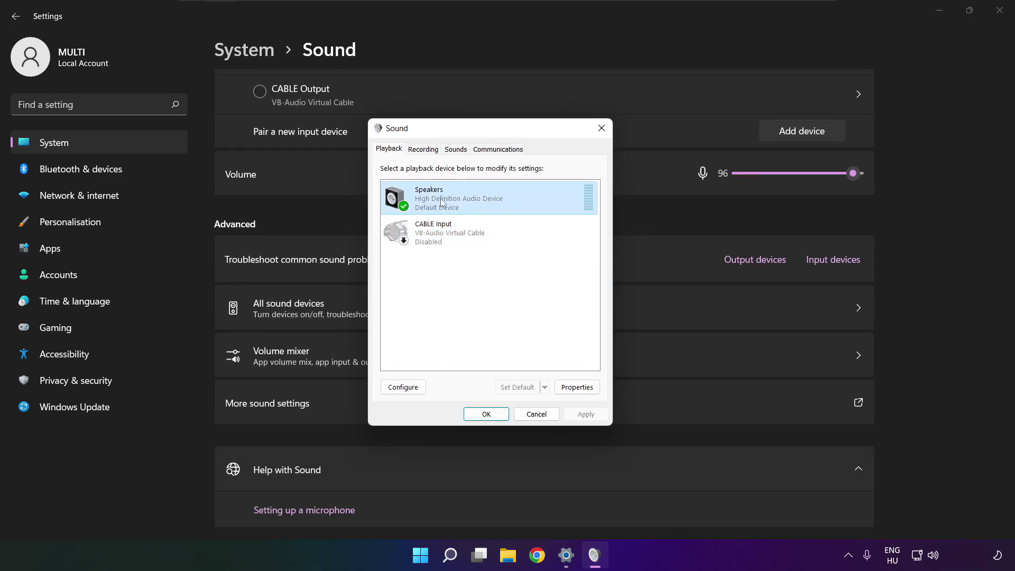
right_click(492, 203)
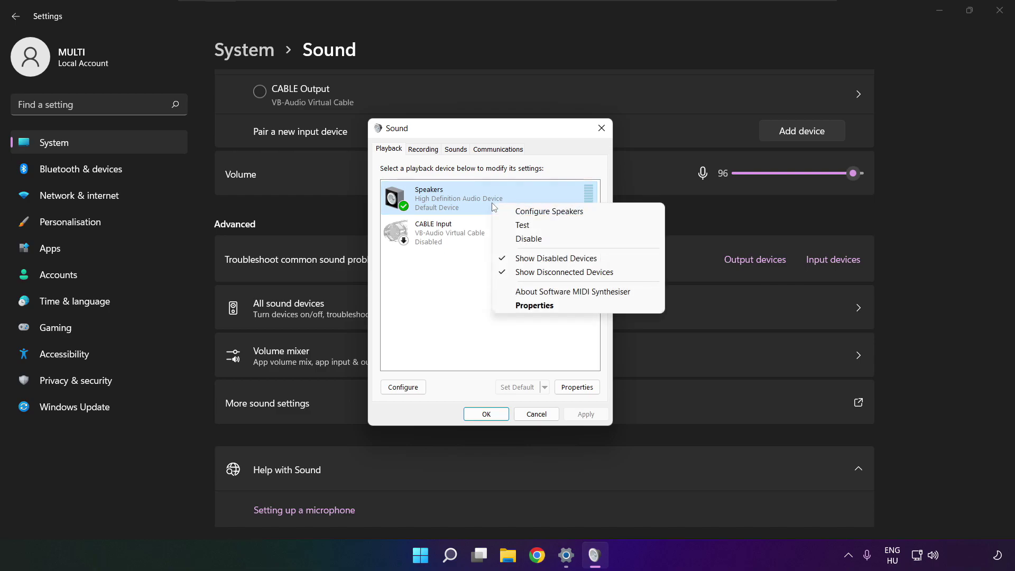
Configure the Speakers as 7.1 Surround, keeping all optional and full-range speakers.
click(561, 211)
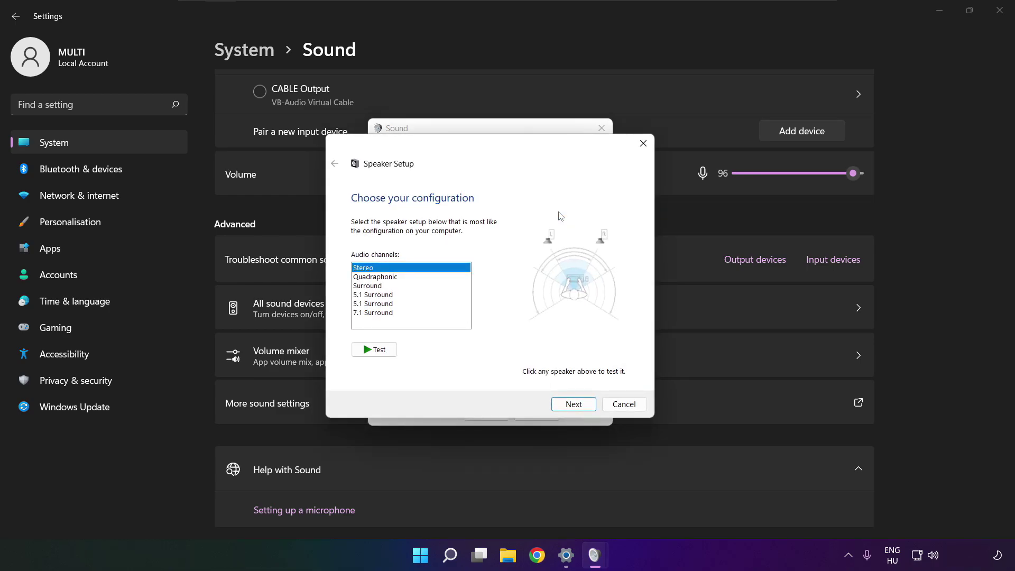
click(378, 313)
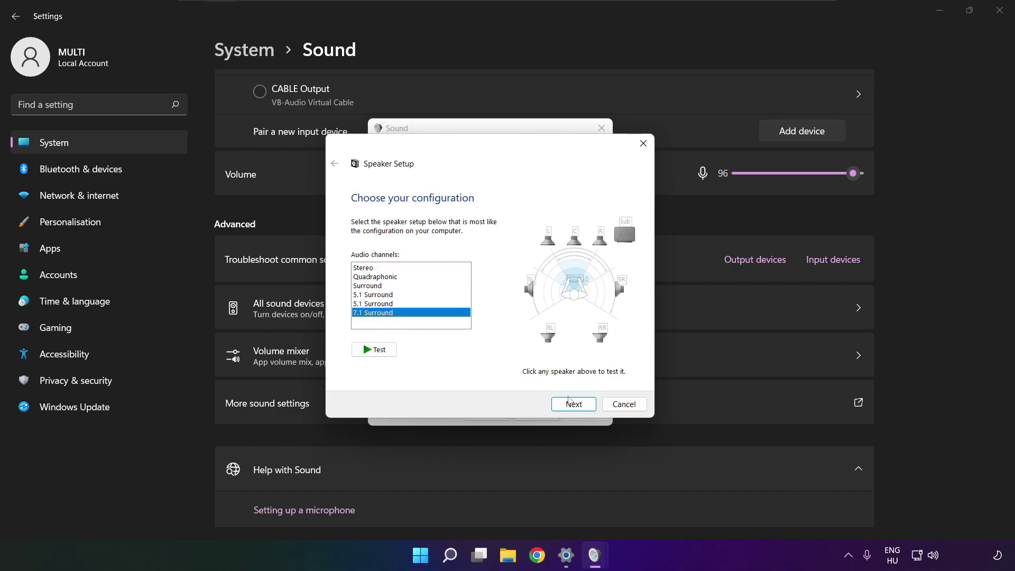
click(574, 405)
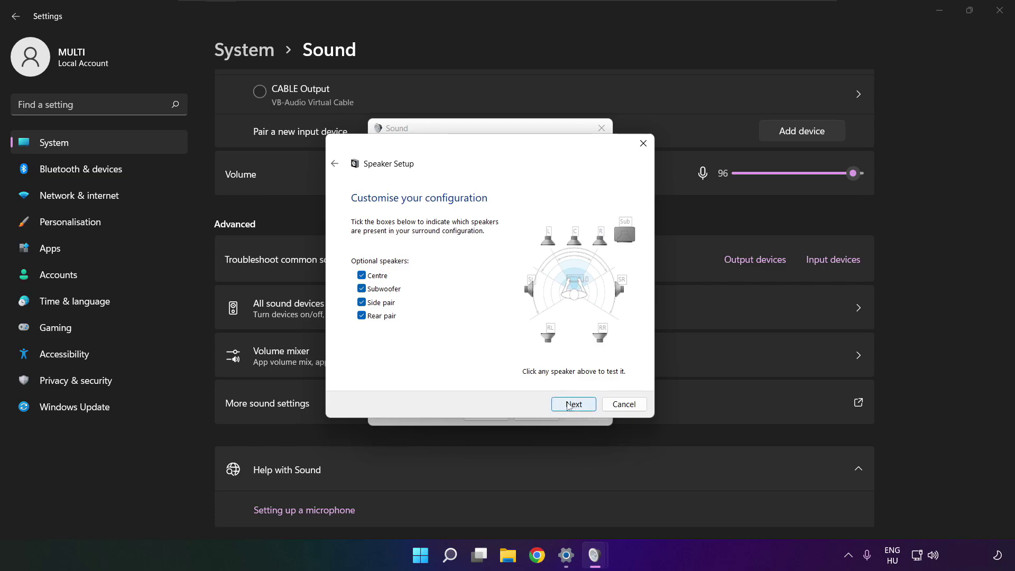
click(571, 405)
click(571, 405)
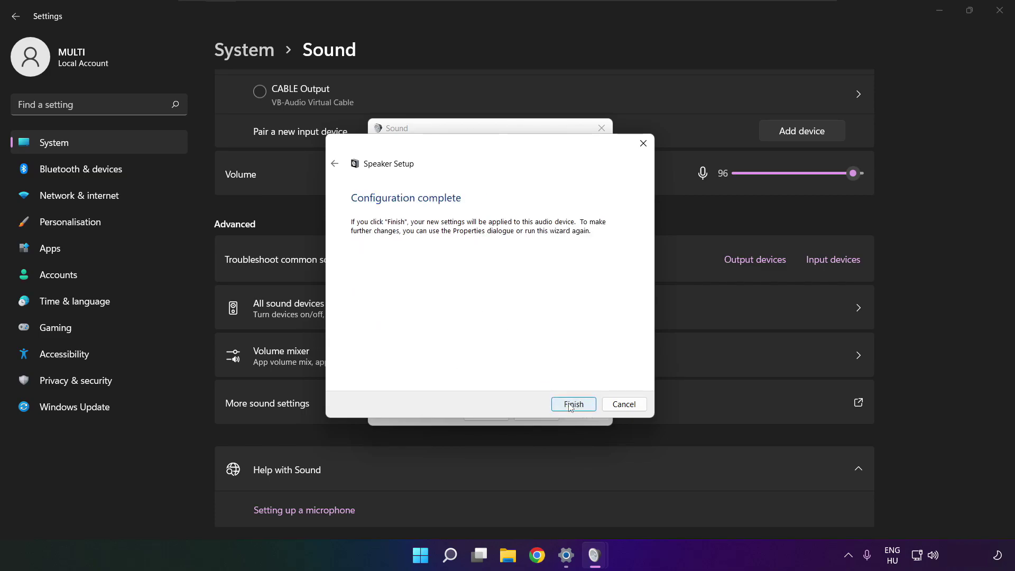
click(572, 404)
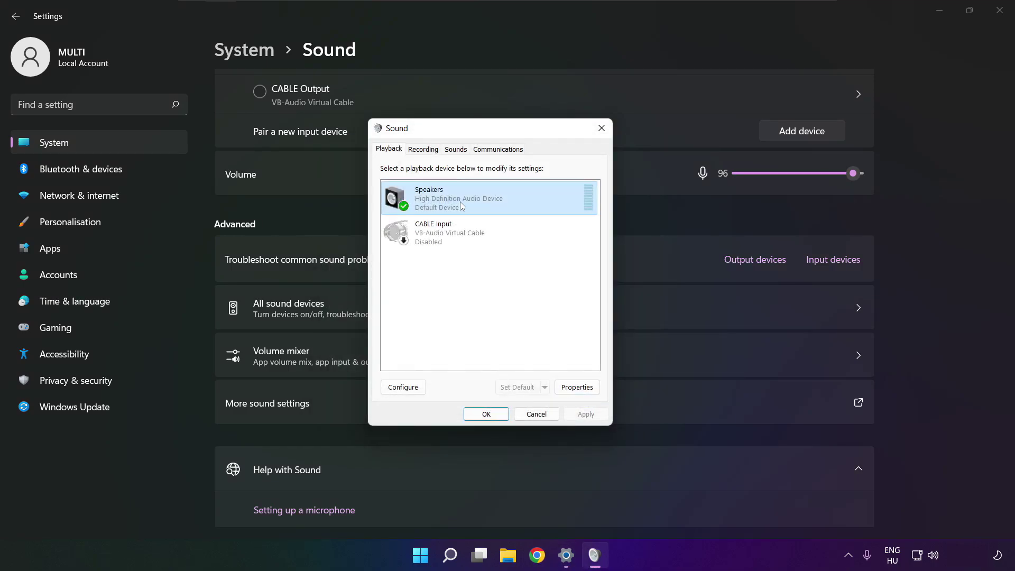
In Speakers Properties, tick Disable all enhancements on the Enhancements tab and apply it.
click(577, 387)
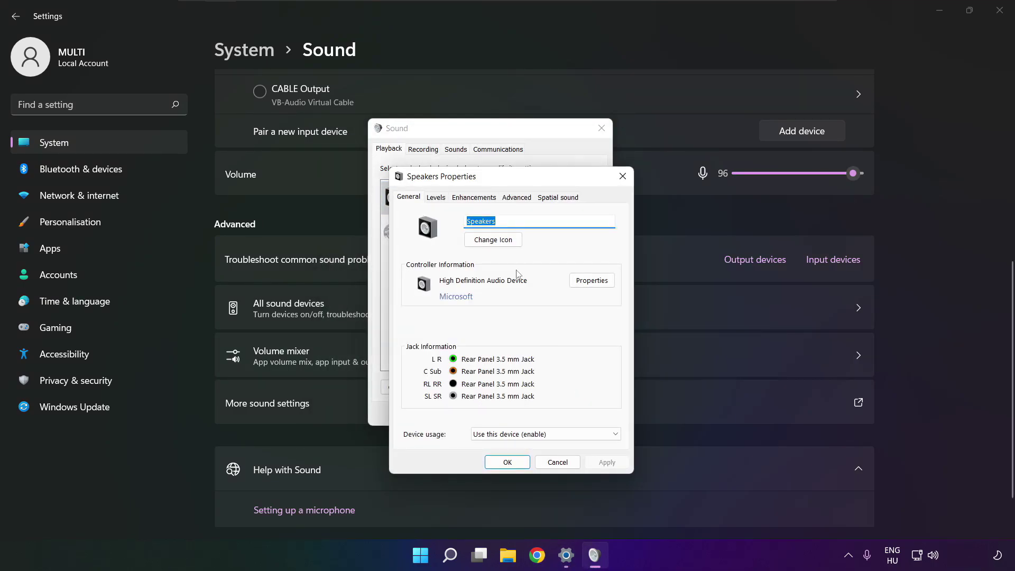
drag(477, 181, 457, 148)
click(417, 164)
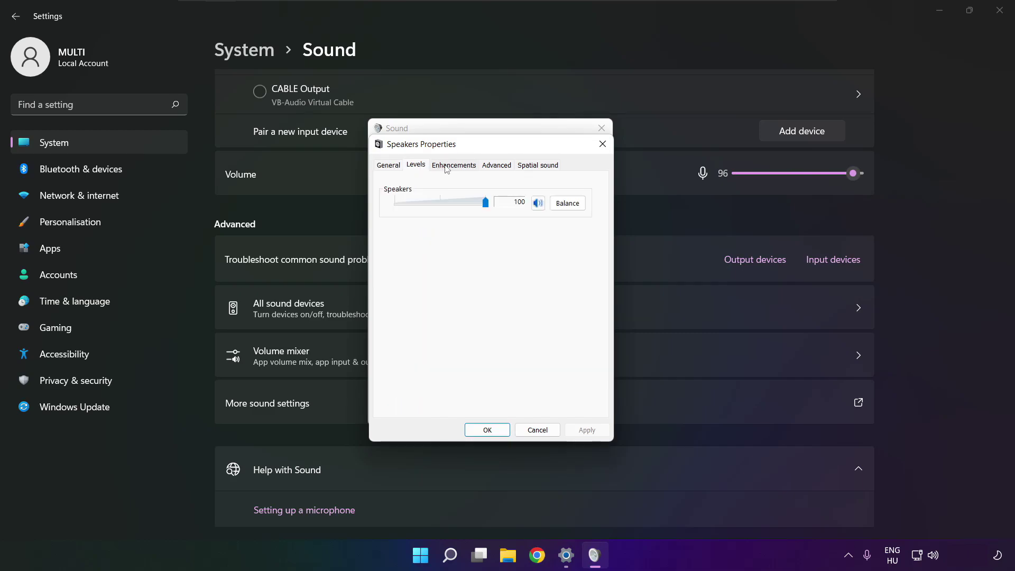
click(447, 168)
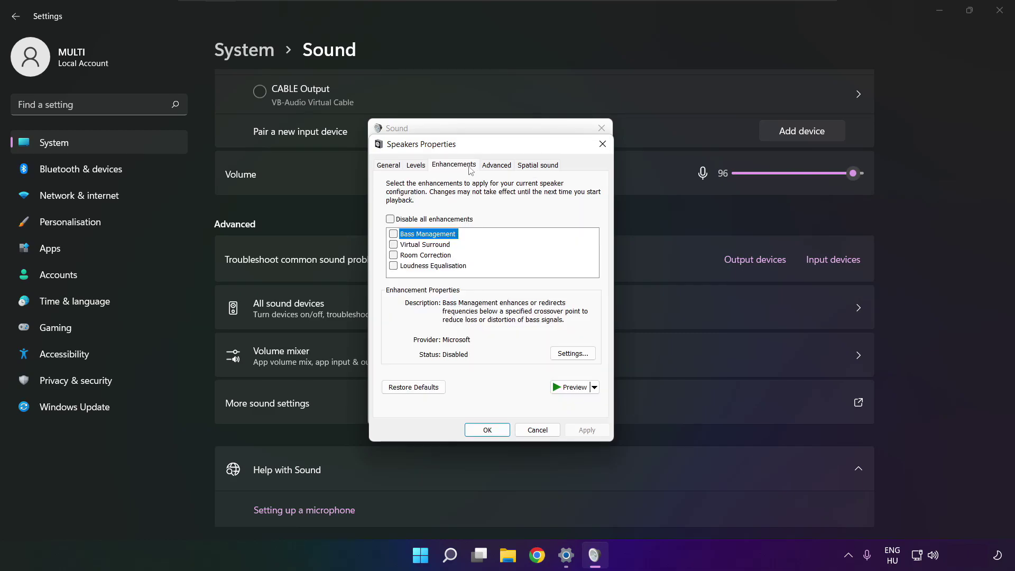
click(391, 220)
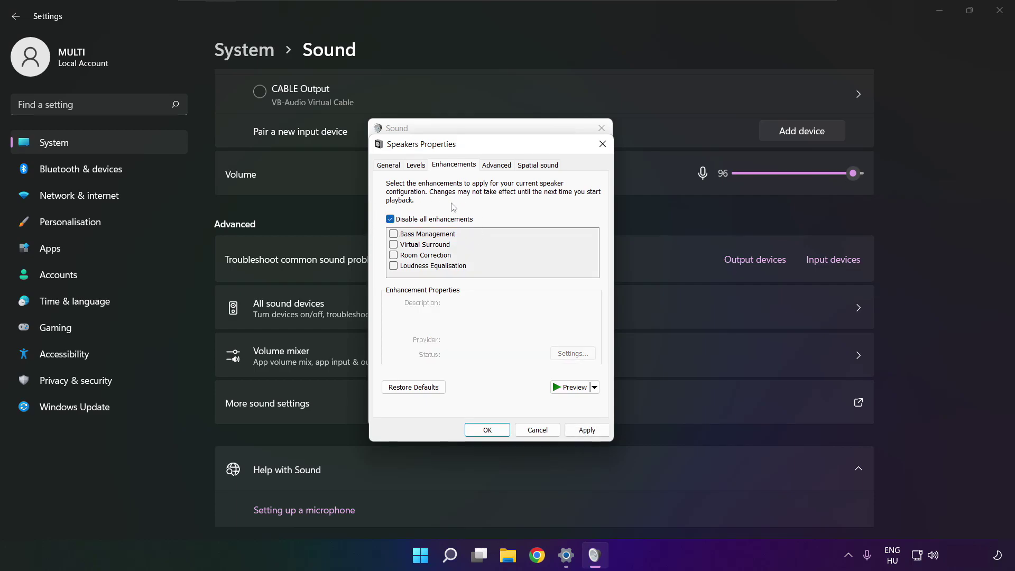
click(589, 431)
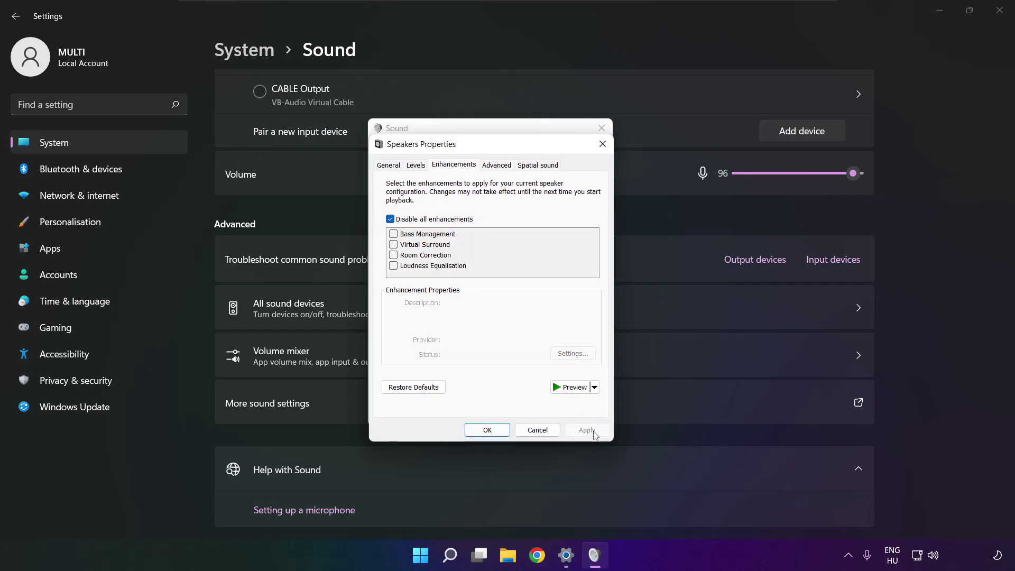
Keep the Speakers default format at 16 bit, 48000 Hz (DVD Quality) and confirm both sound dialogs.
click(492, 168)
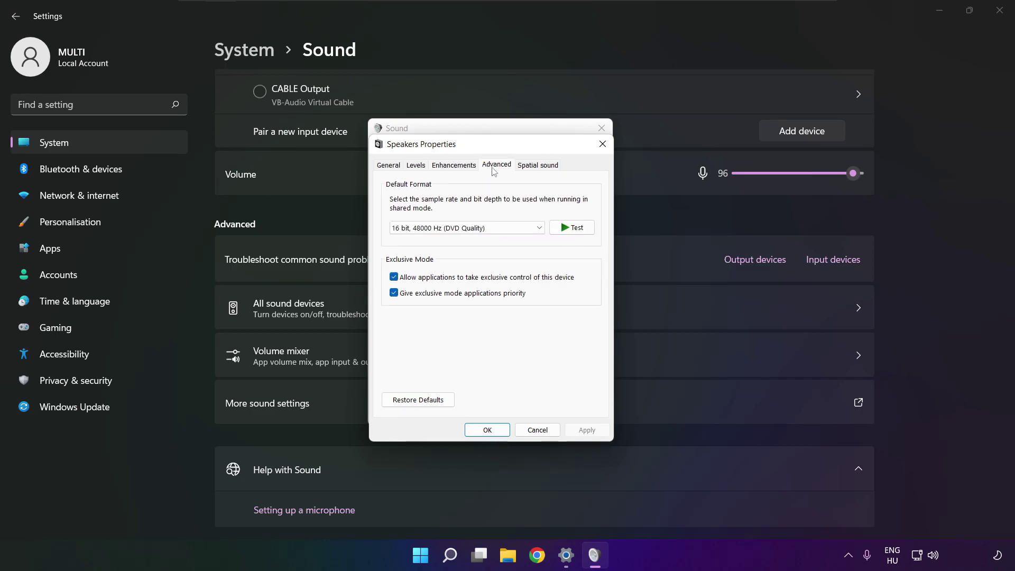
click(539, 230)
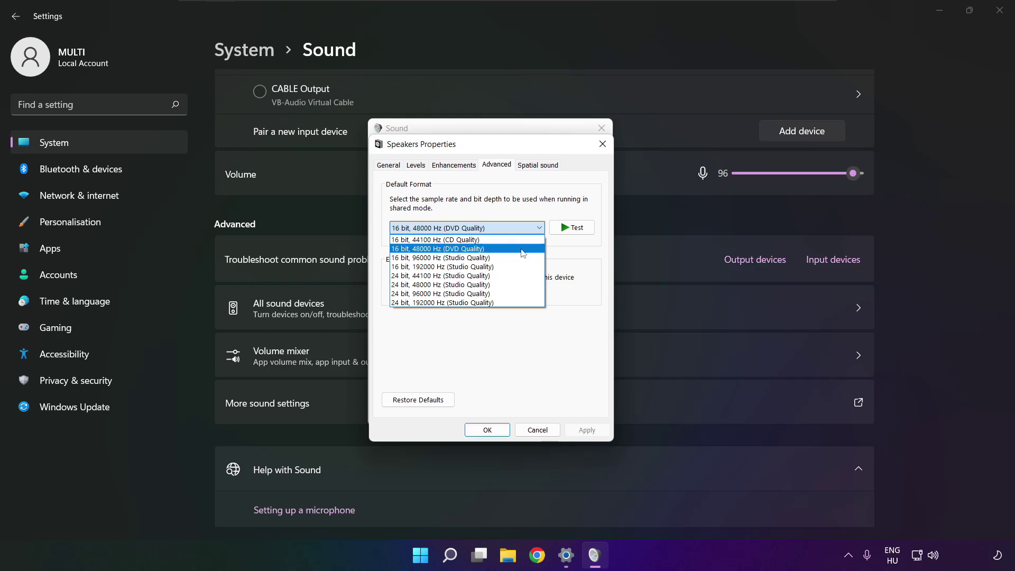
click(523, 249)
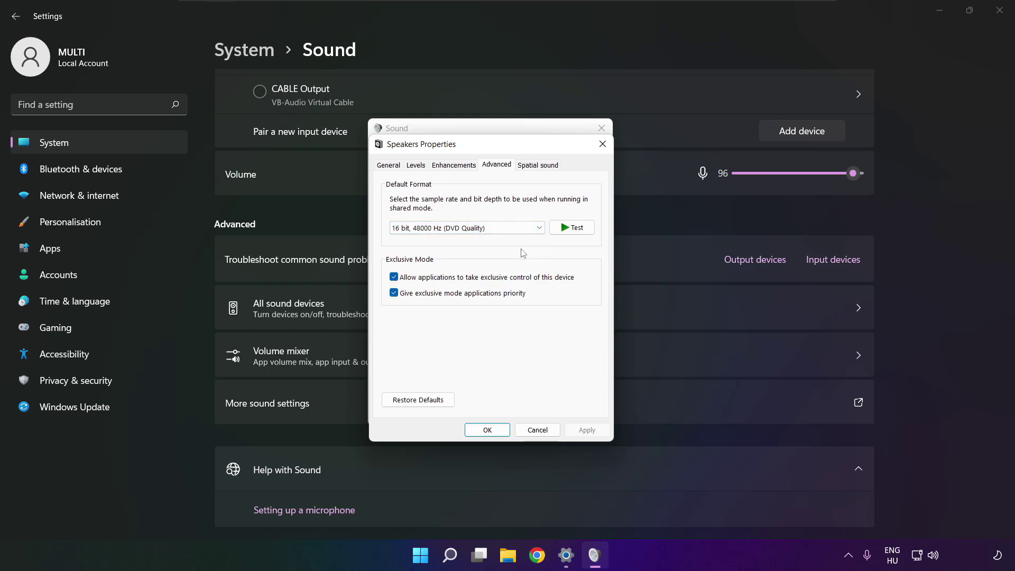
click(490, 422)
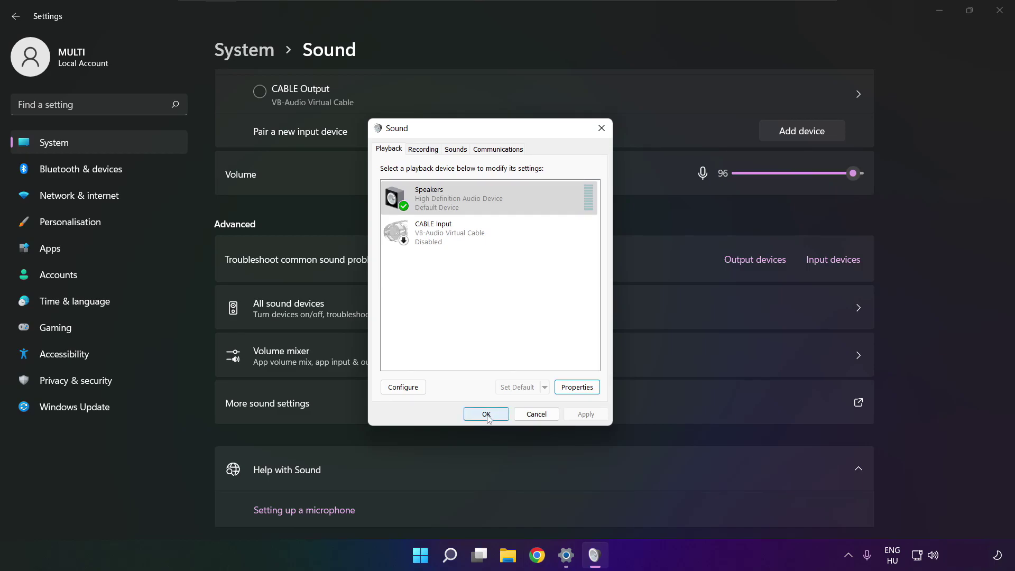
click(486, 414)
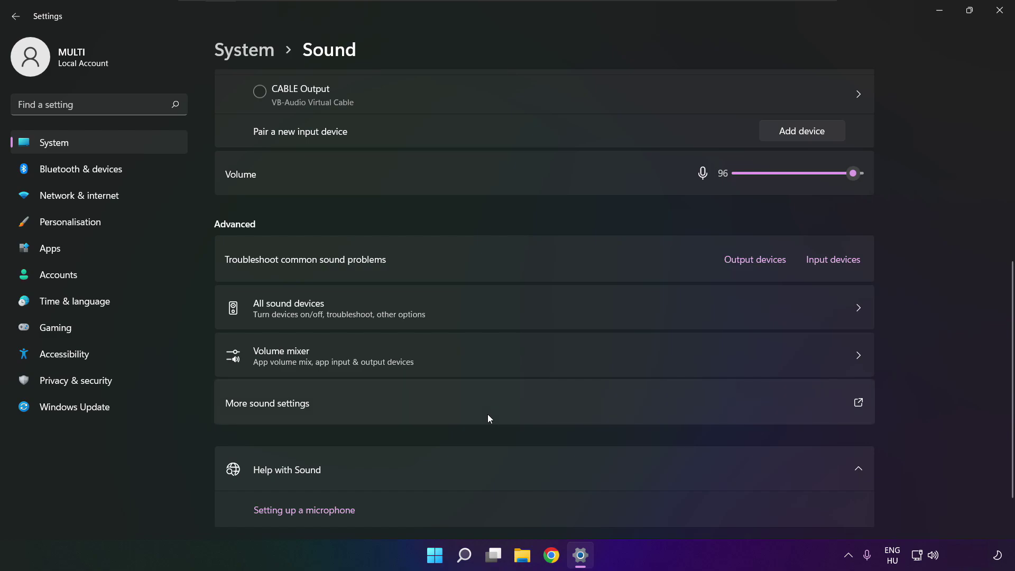
Close Settings and restart the PC from the Start menu power options.
click(1000, 11)
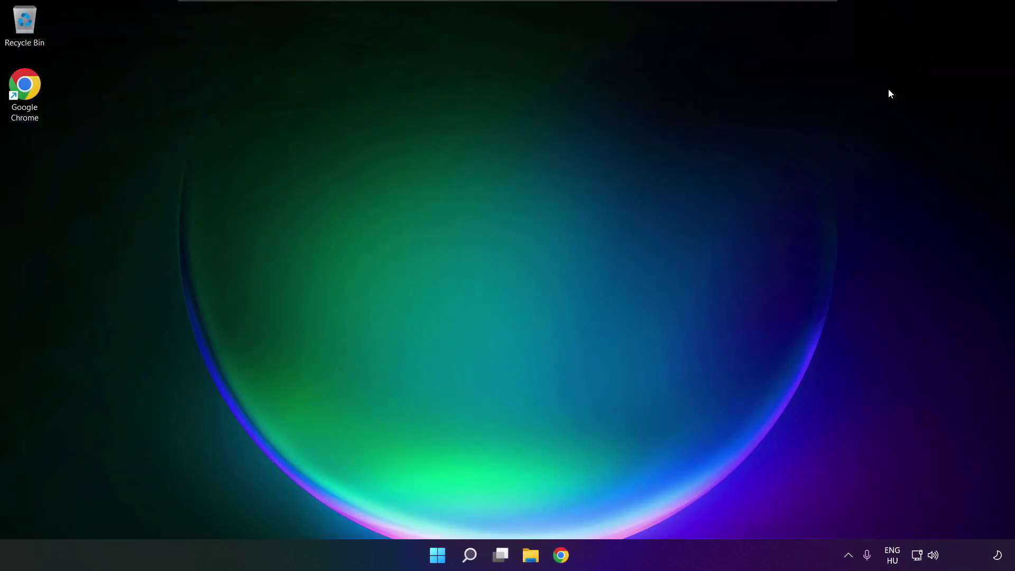
click(449, 556)
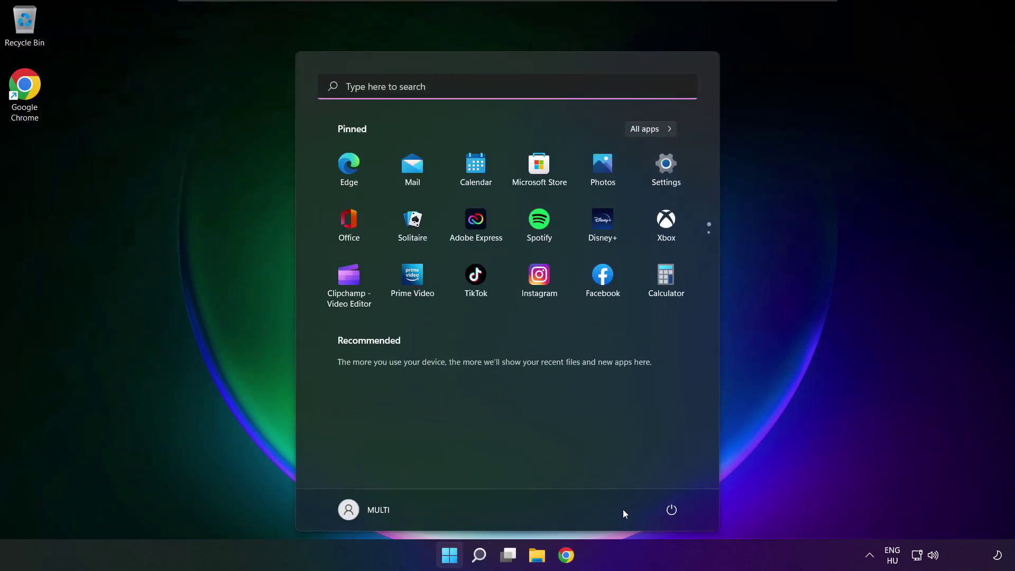
click(672, 510)
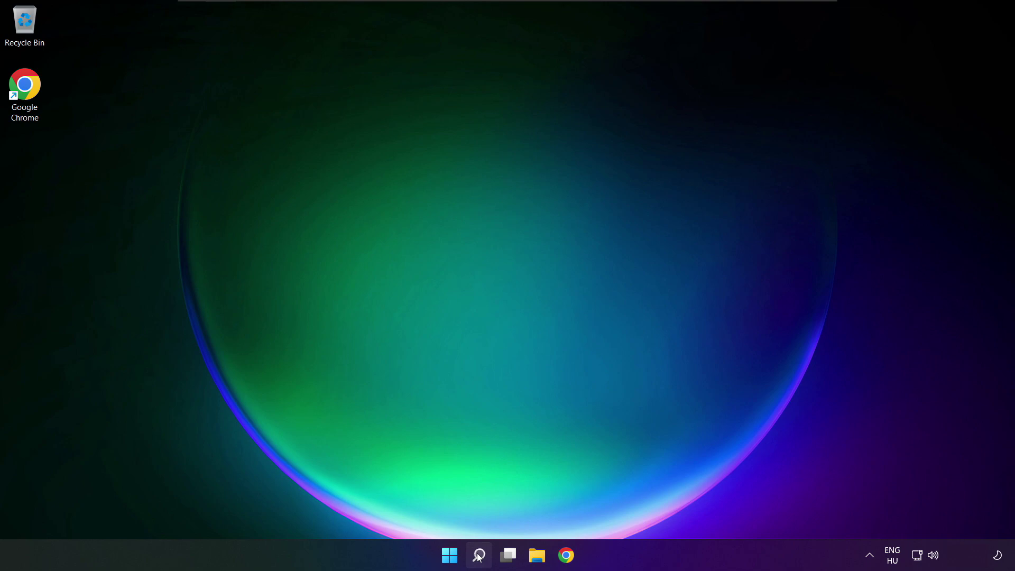
Search for and launch Device Manager, then expand Sound, video and game controllers and select High Definition Audio Device.
click(479, 556)
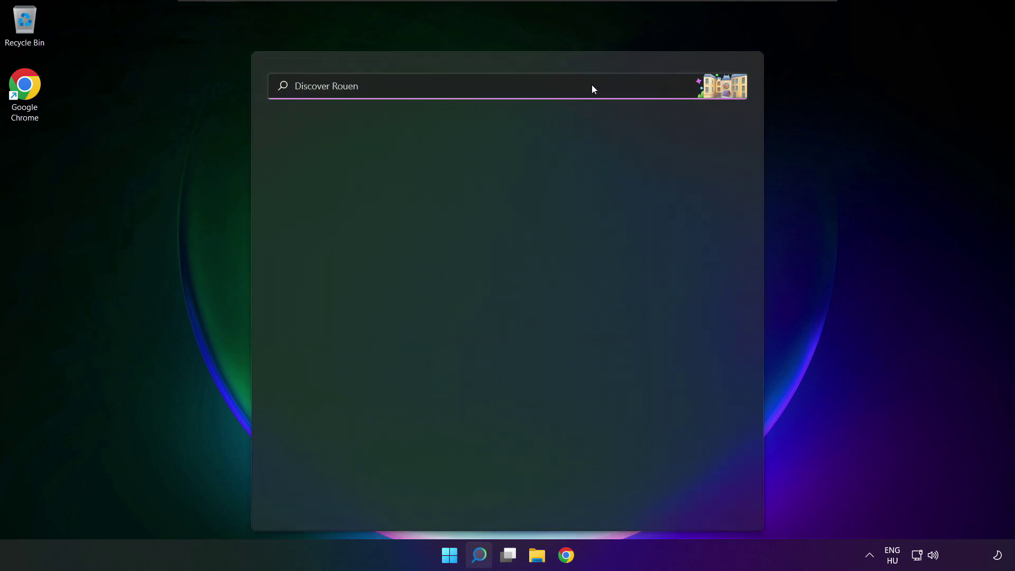
text(devi)
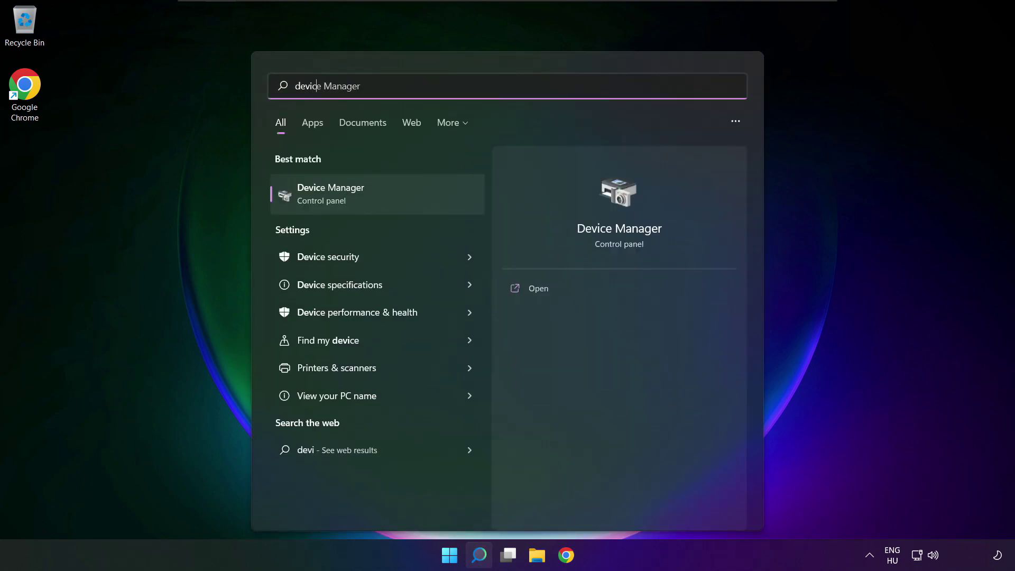
text(ce manager)
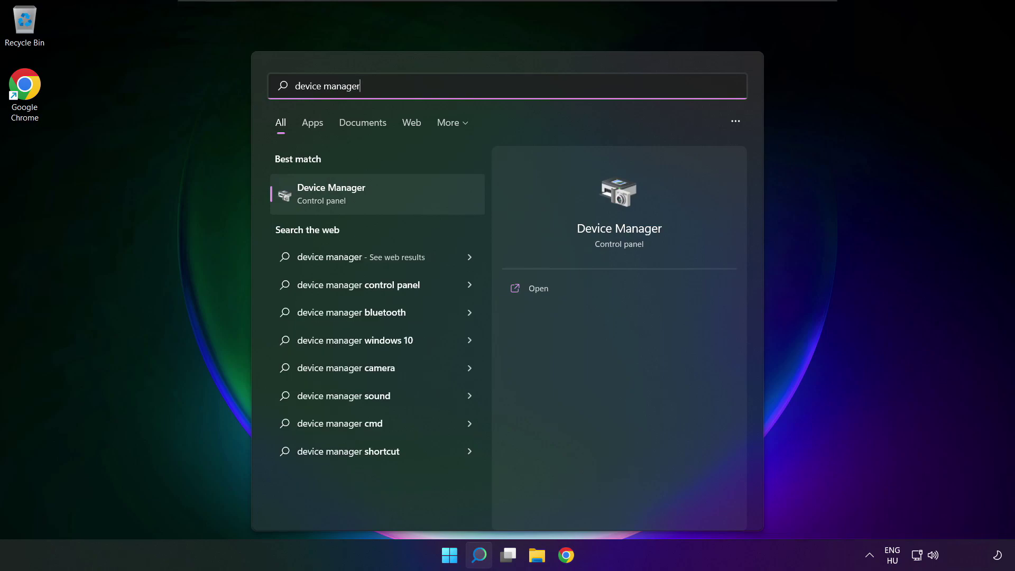
click(392, 192)
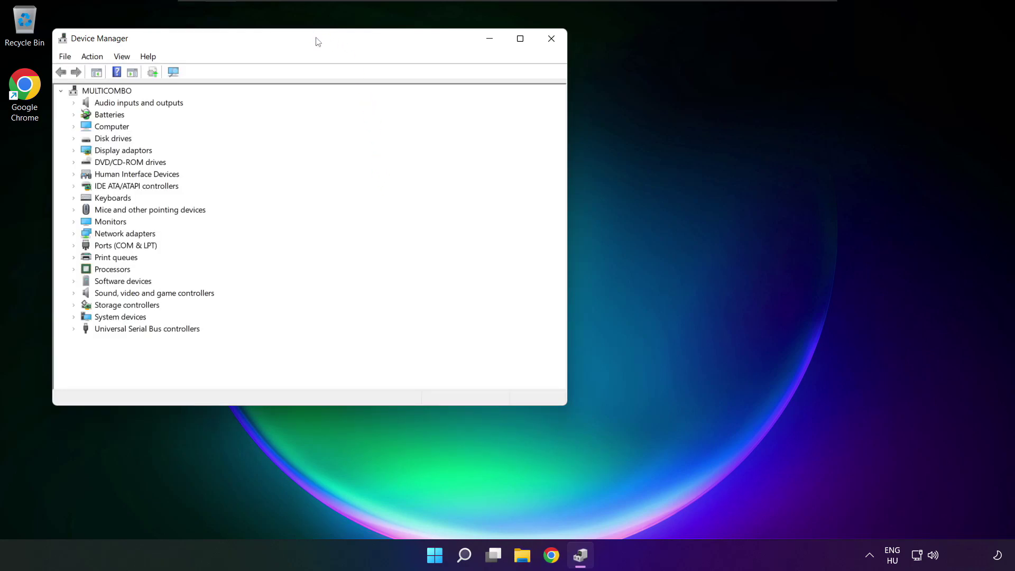
drag(317, 41, 532, 94)
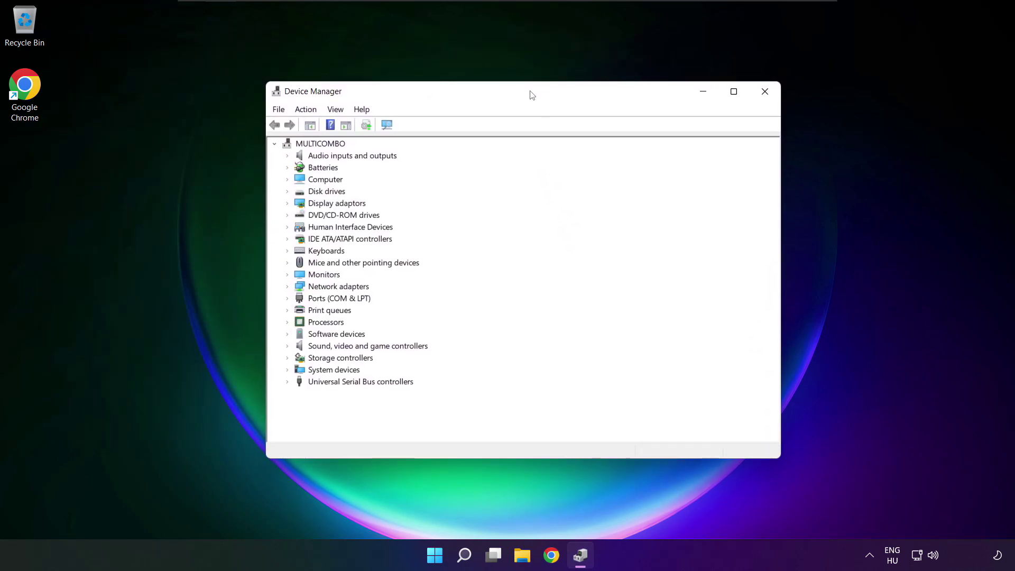
click(312, 348)
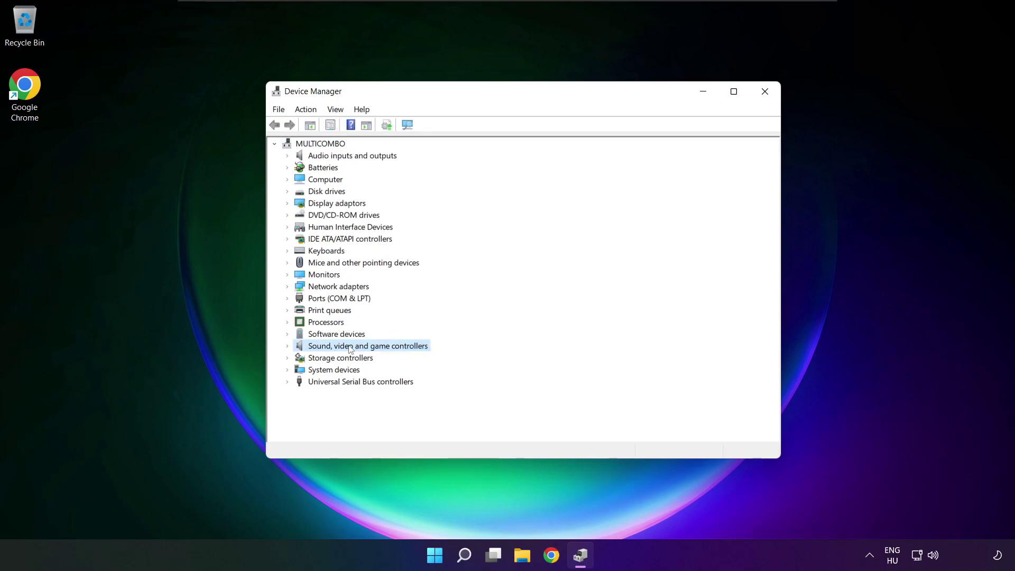
click(288, 347)
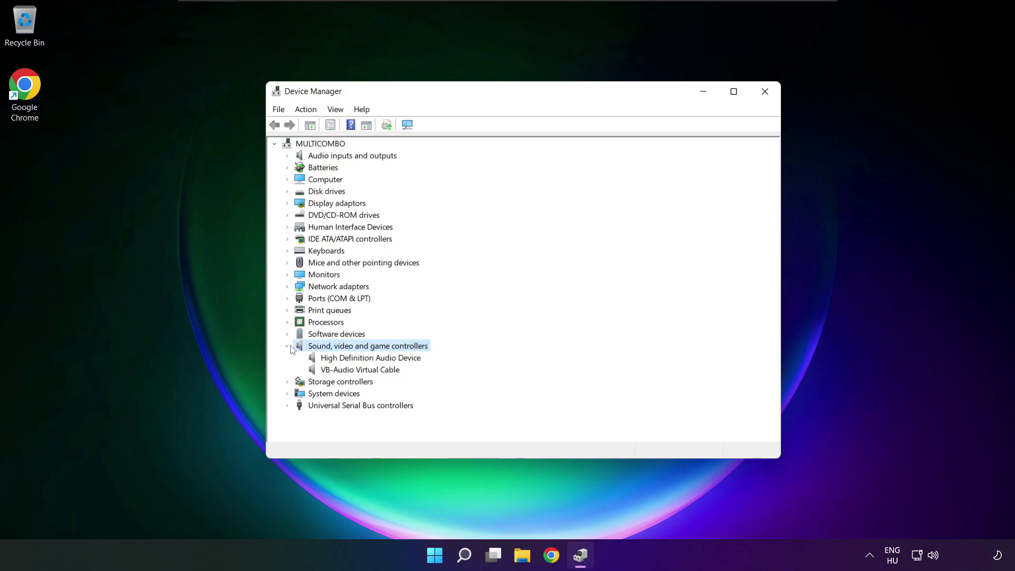
click(319, 358)
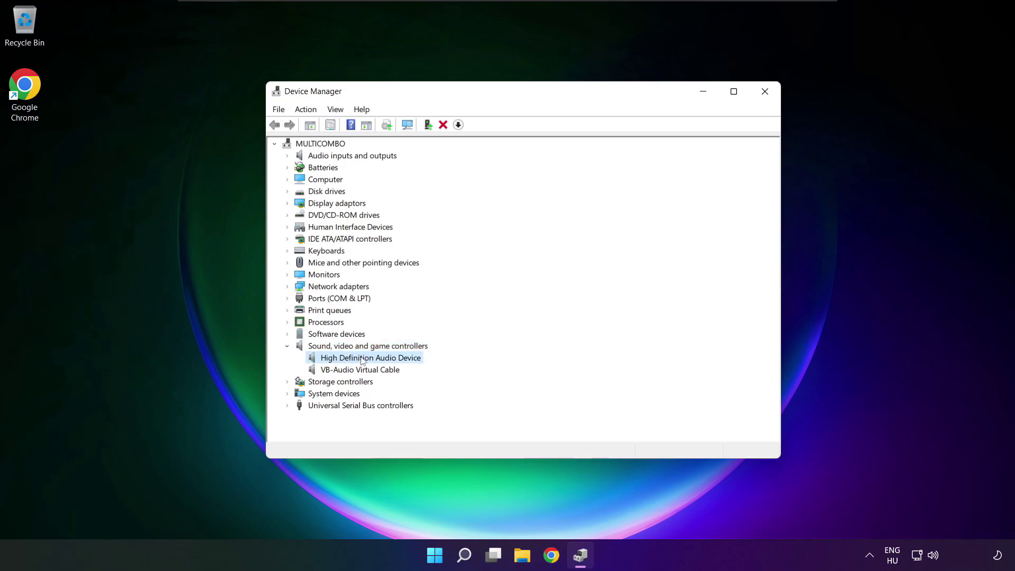
Update the High Definition Audio Device driver via Browse my computer > Let me pick, accepting the warning.
right_click(363, 361)
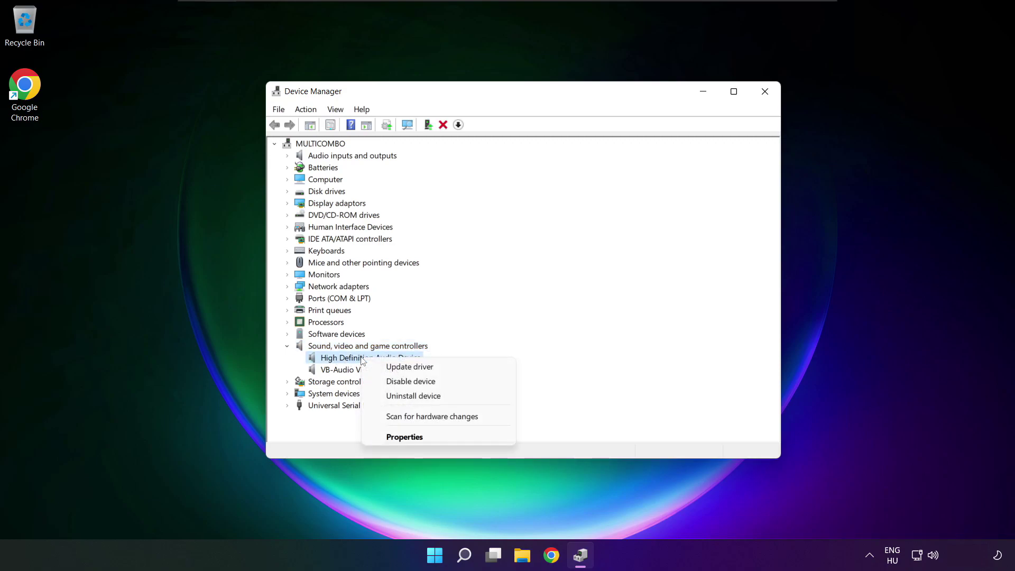
click(459, 370)
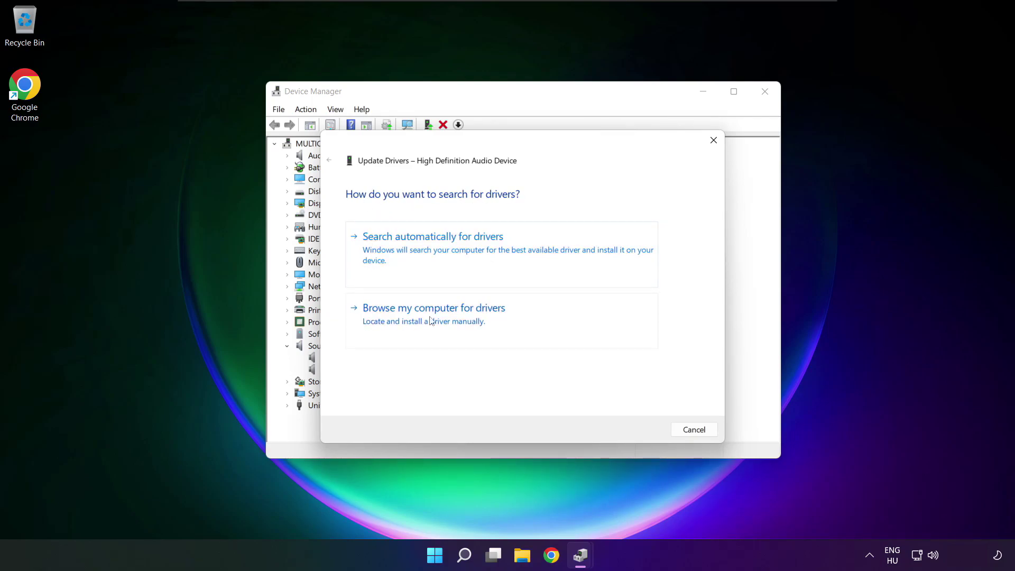
click(457, 322)
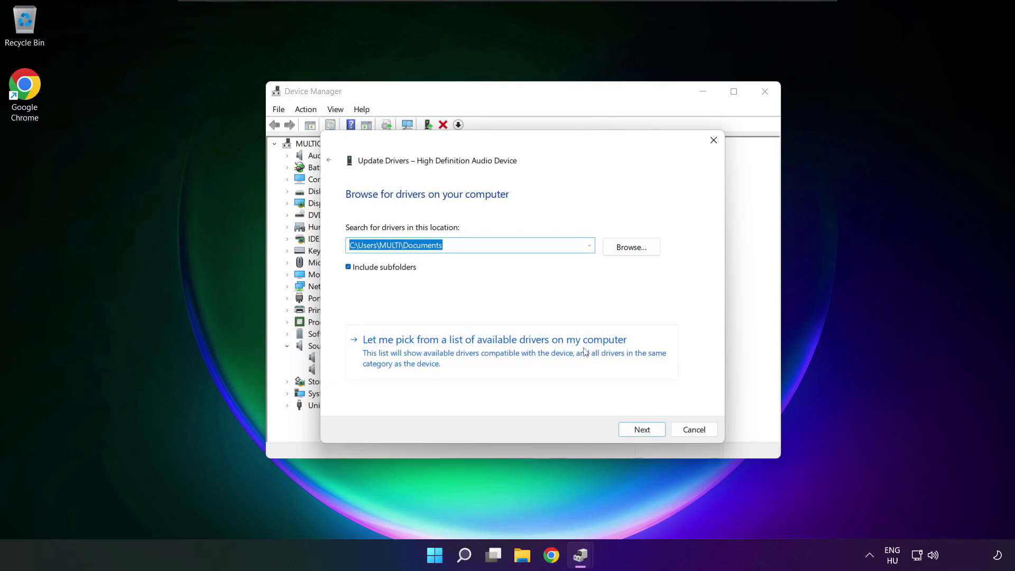
click(499, 361)
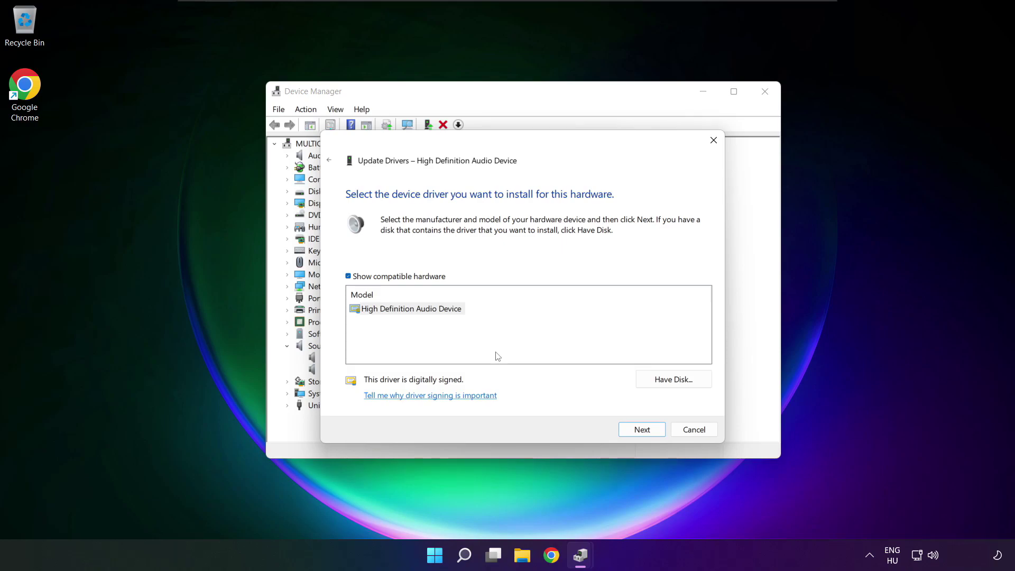
click(392, 313)
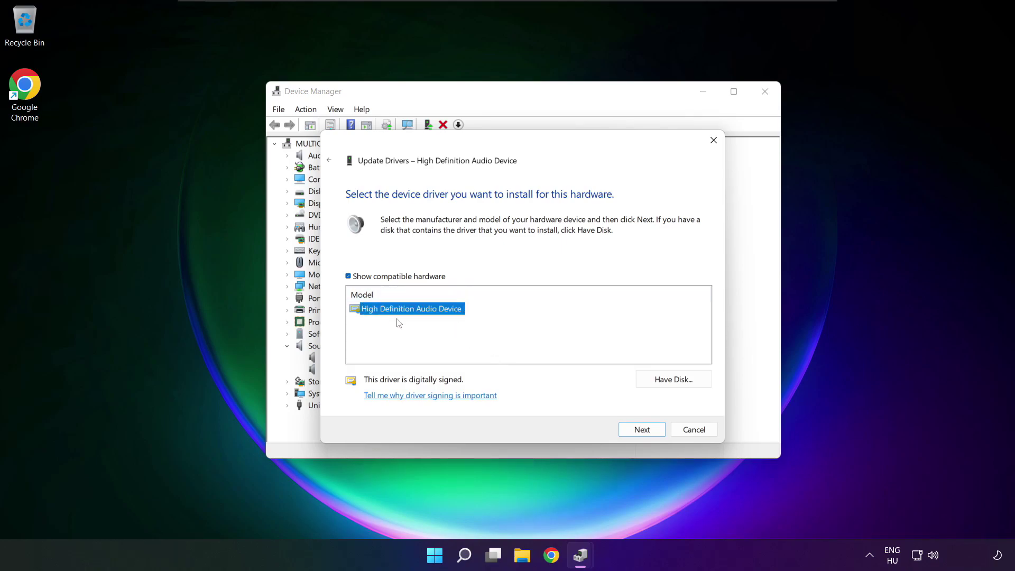
click(649, 433)
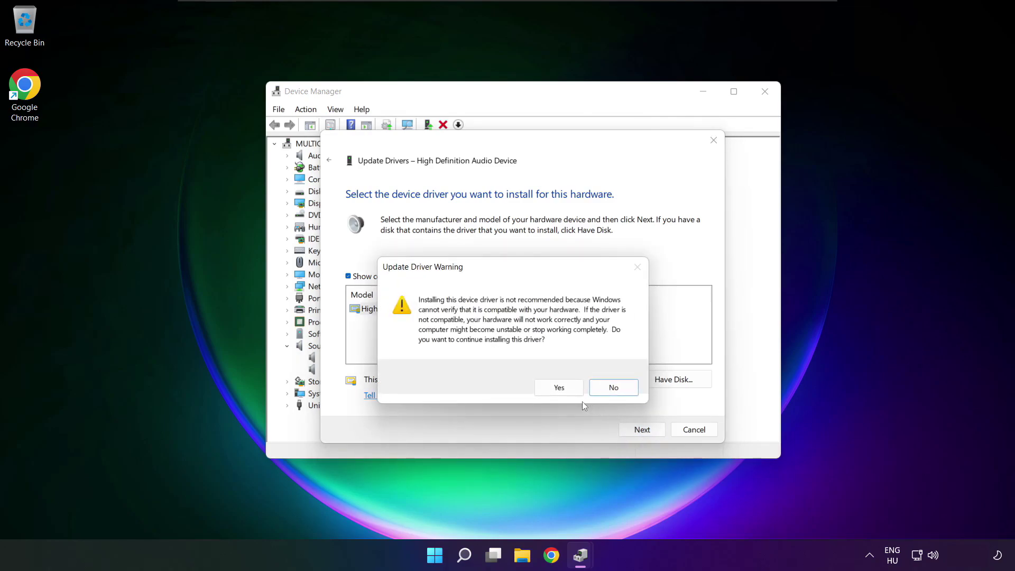
click(561, 390)
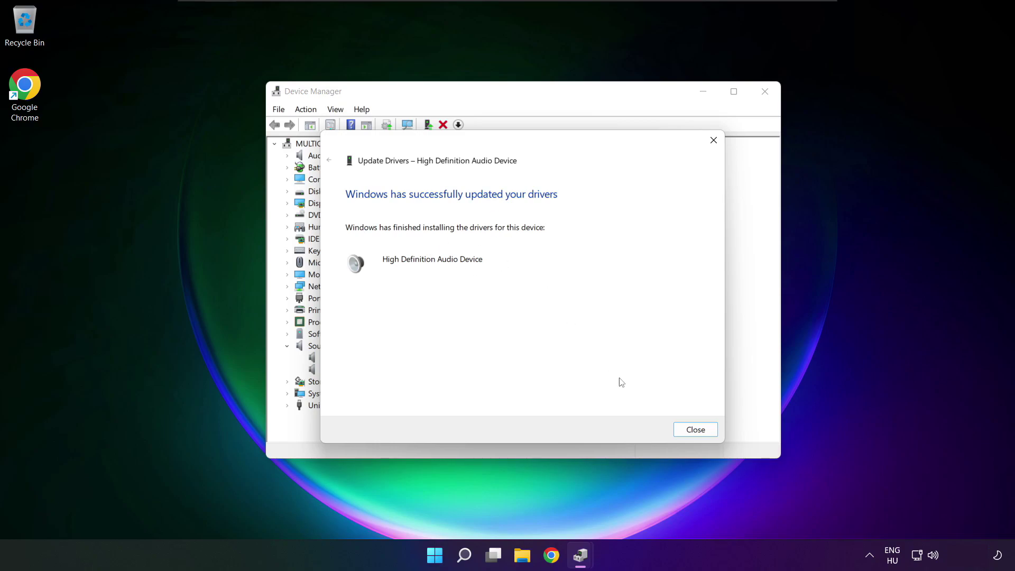
click(696, 430)
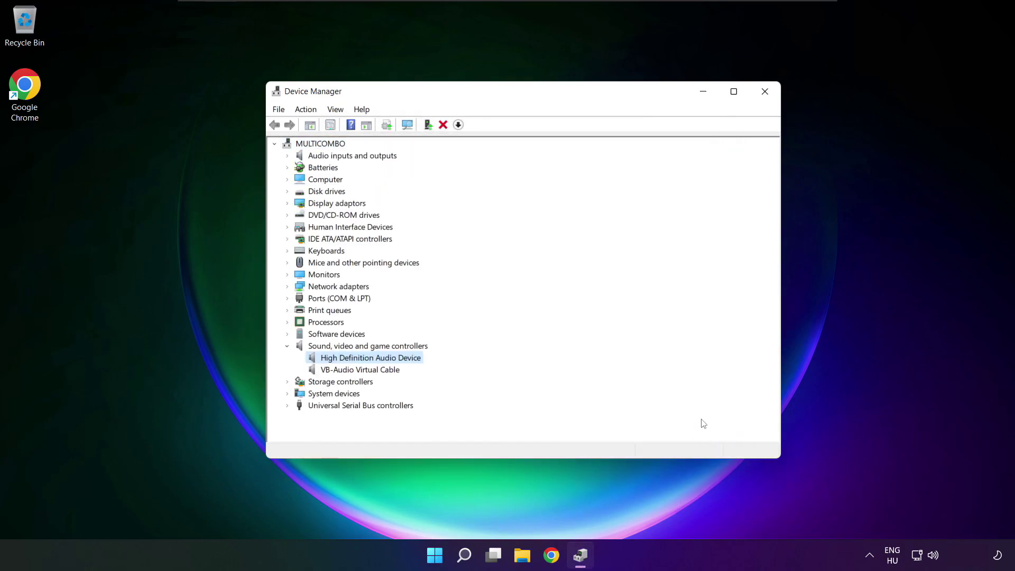
Close Device Manager and restart the PC from the Start menu power options.
click(766, 93)
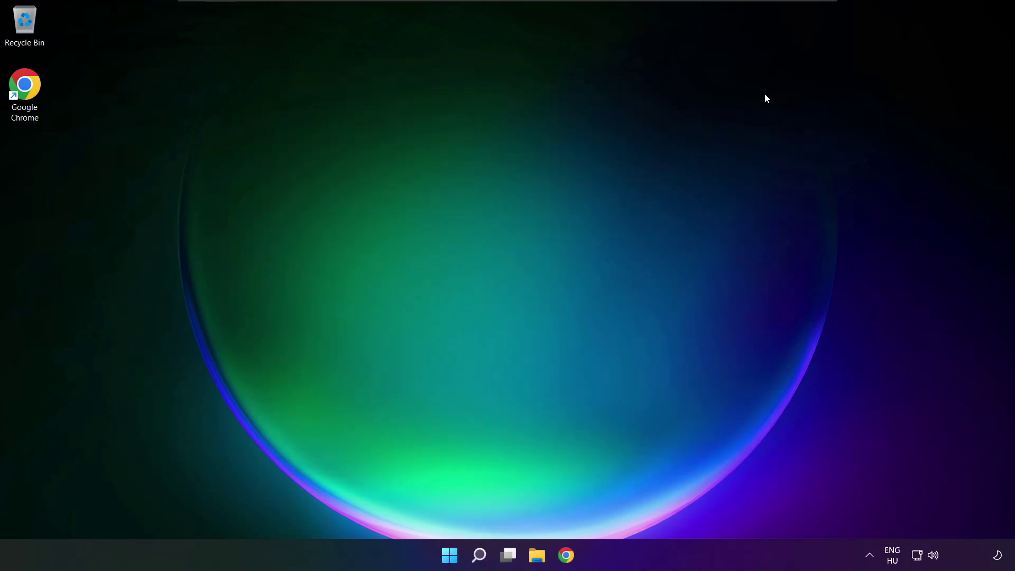
click(444, 555)
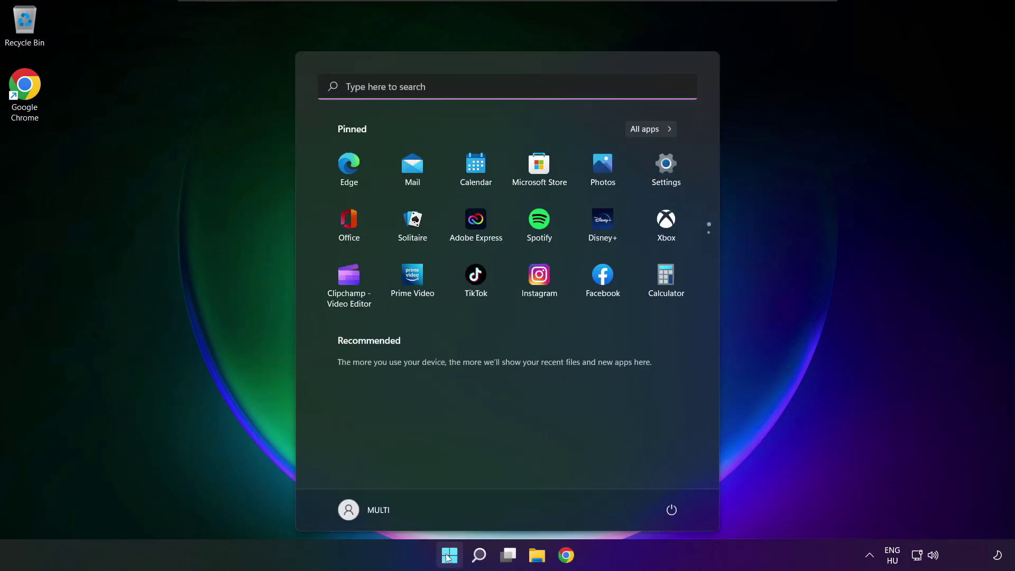
click(673, 509)
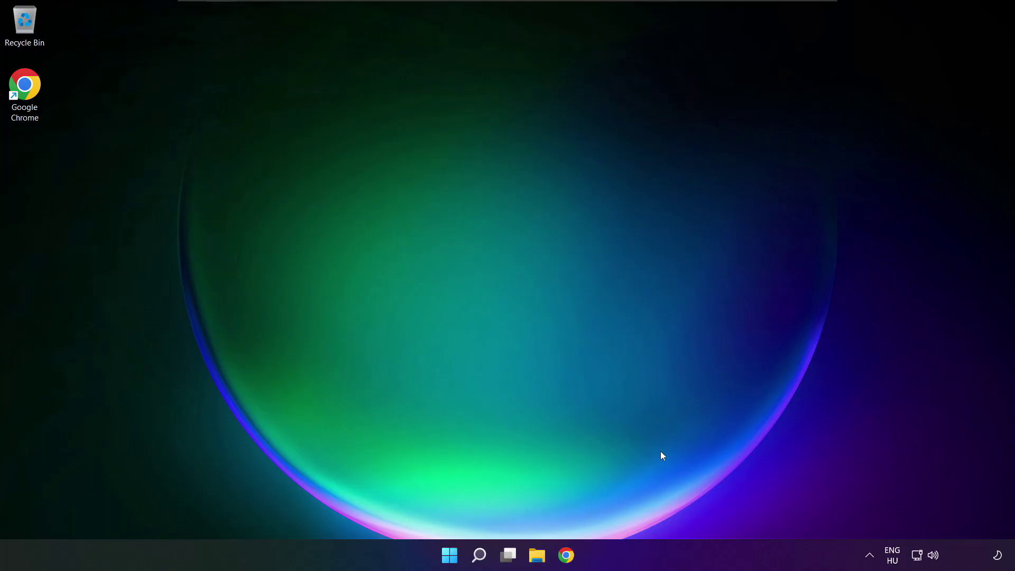
Open Sound settings from the taskbar volume icon and scroll down to the troubleshooting options.
right_click(934, 556)
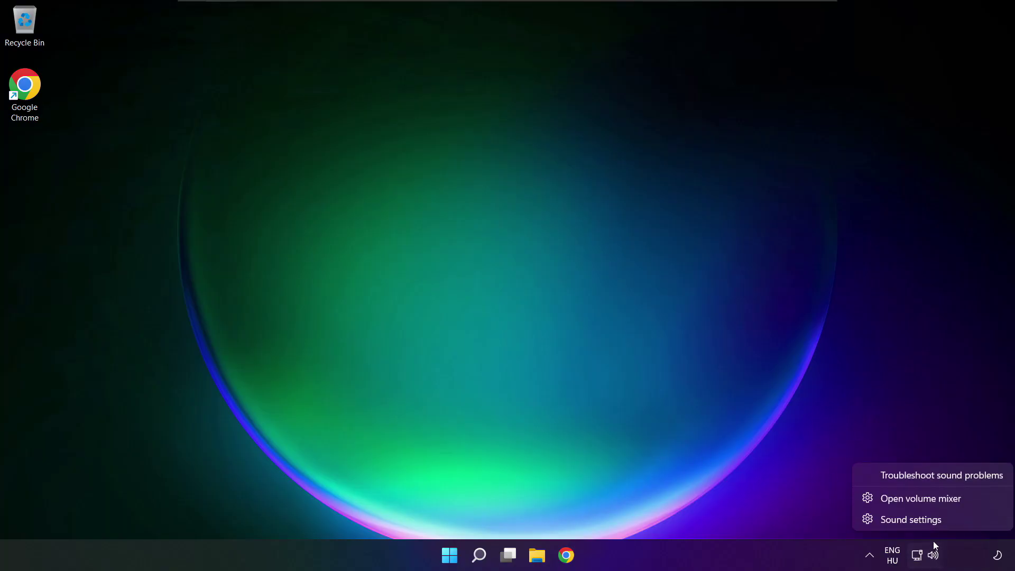
click(950, 521)
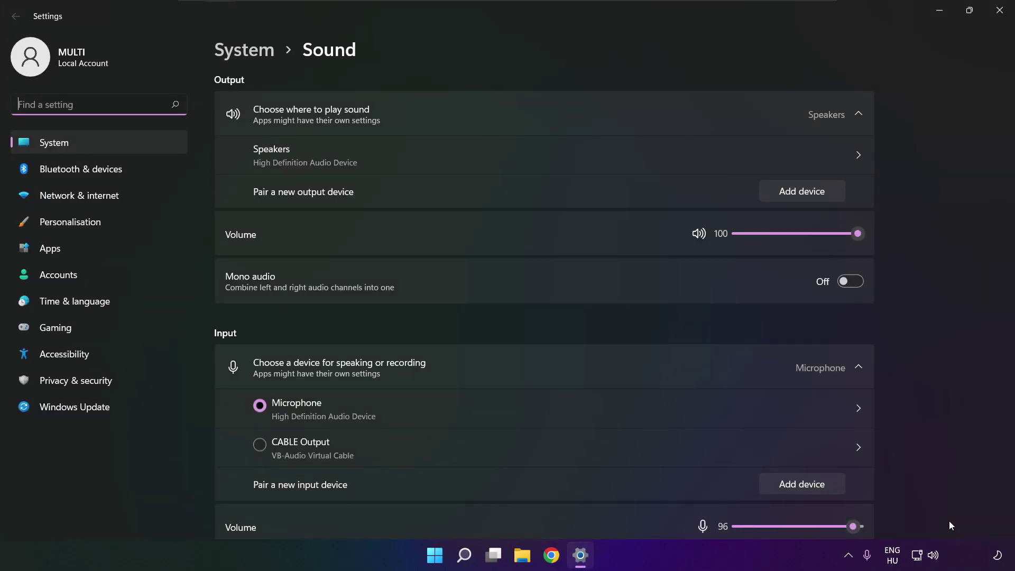
scroll(545, 307, down, 7)
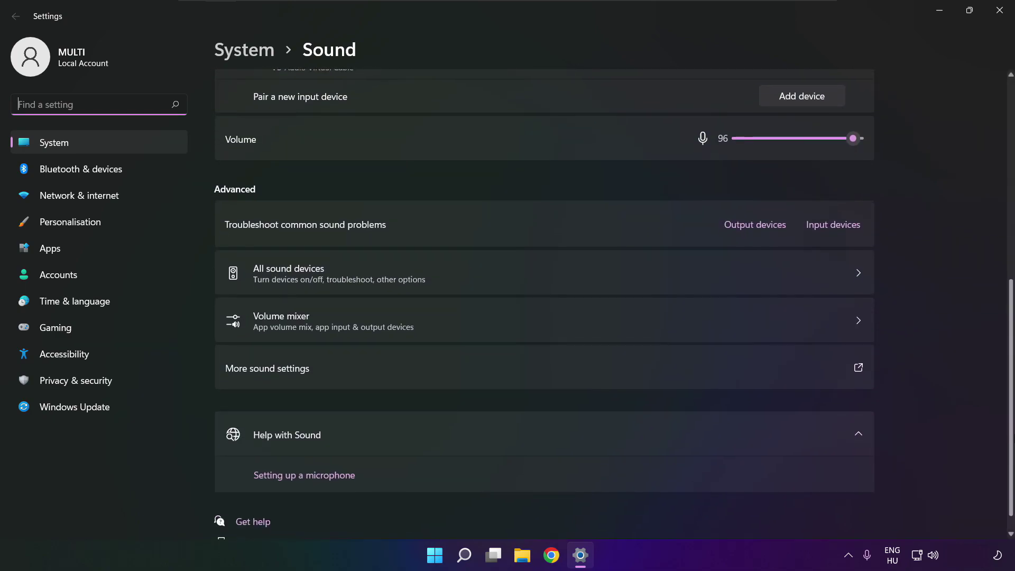
scroll(545, 307, down, 1)
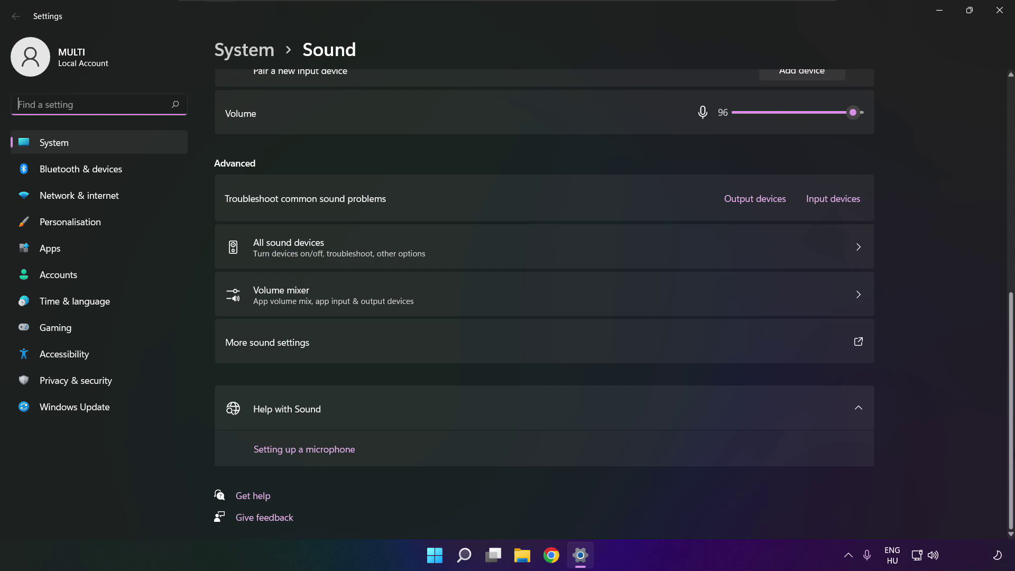
Launch the Playing Audio troubleshooter for output devices under 'Troubleshoot common sound problems'.
click(760, 204)
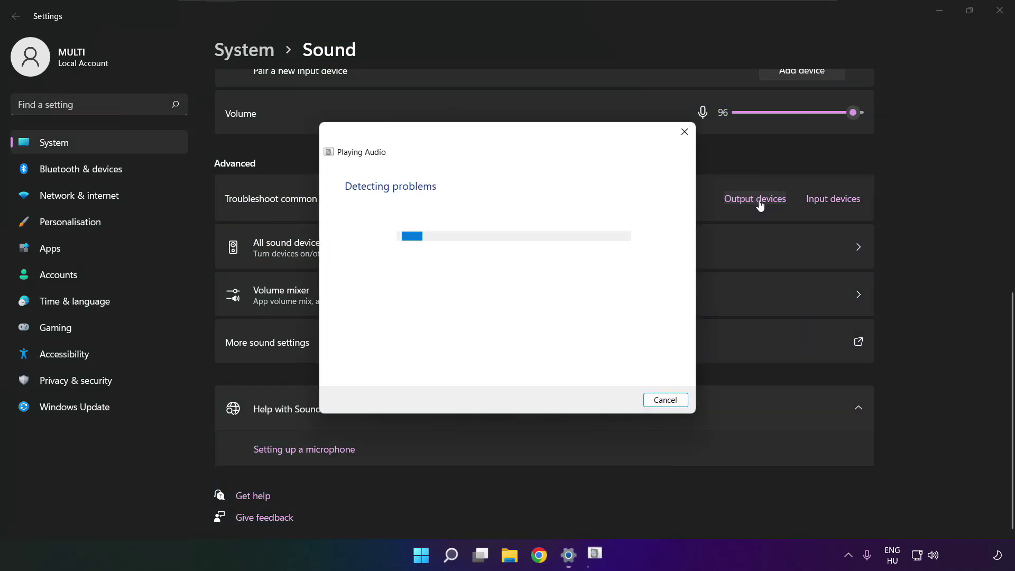